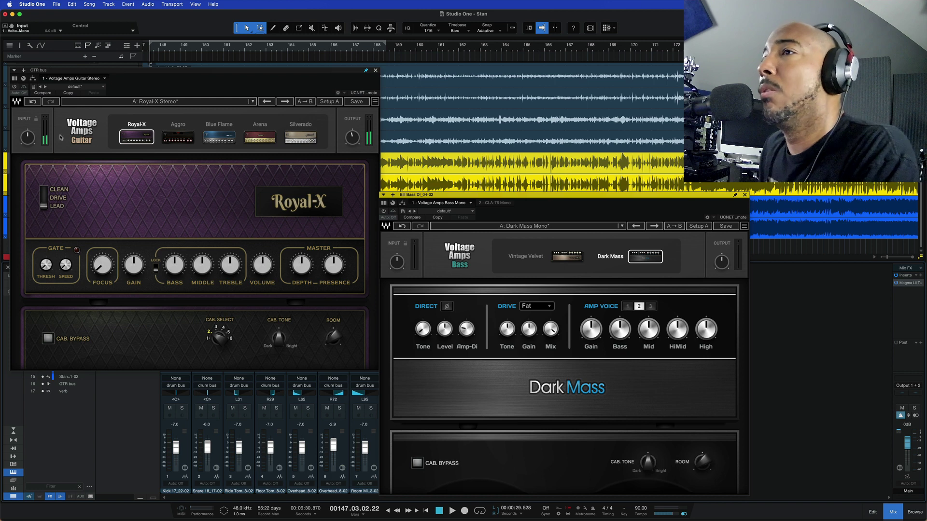
{"action": "left_click", "coordinate": [42, 201]}
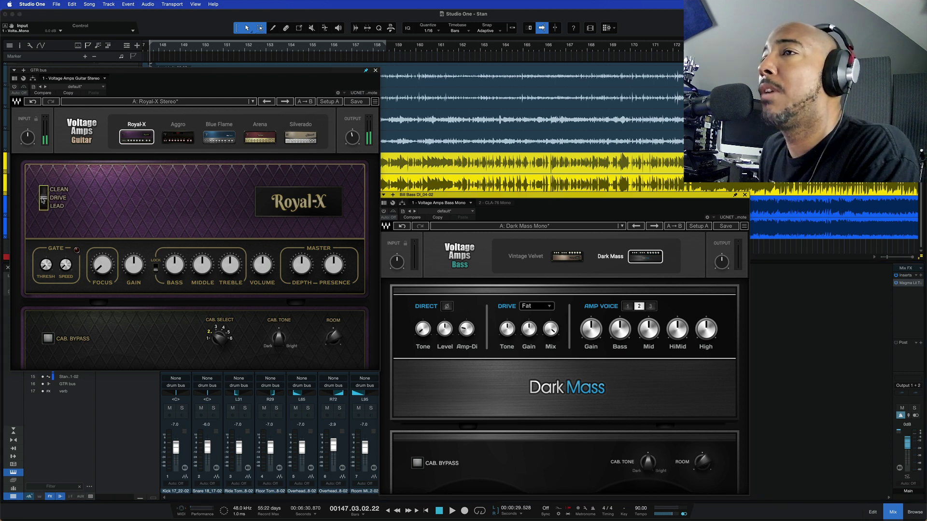
{"action": "left_click", "coordinate": [42, 203]}
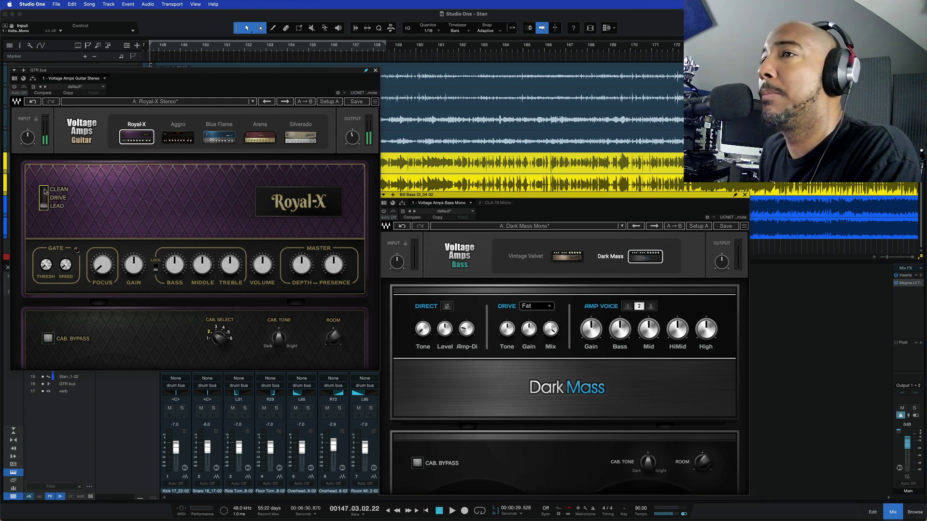
{"action": "left_click", "coordinate": [44, 191]}
{"action": "left_click", "coordinate": [44, 192]}
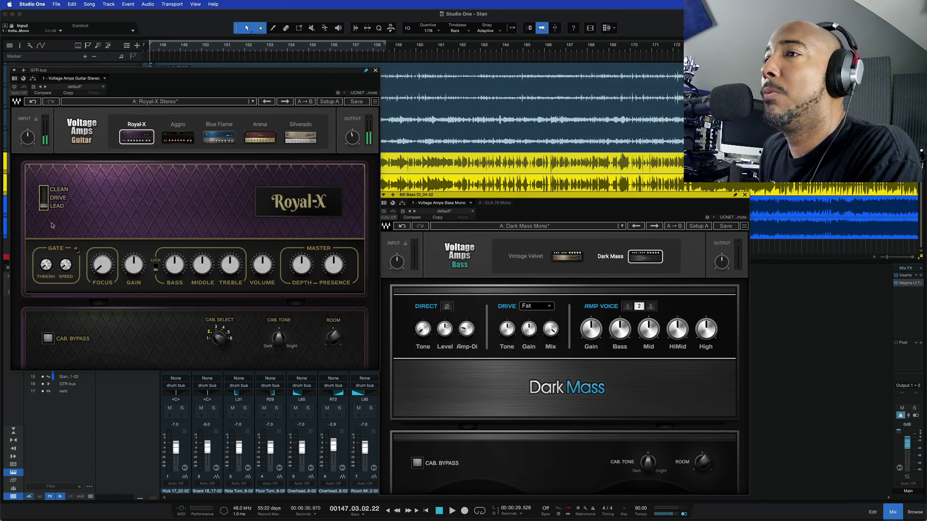
Preview the Aggro, Blue Flame, Arena and Silverado guitar amp models, return to Royal-X and look over its master and cabinet controls.
{"action": "left_click", "coordinate": [177, 139]}
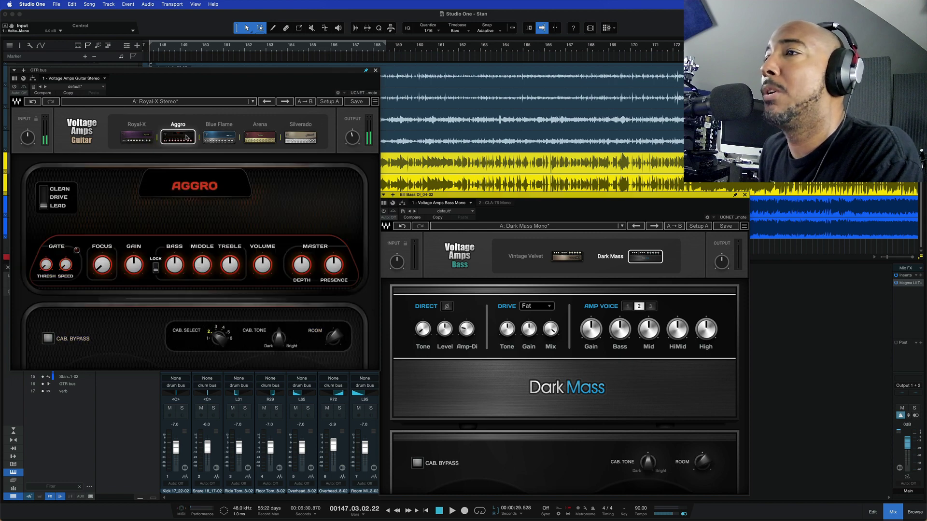
{"action": "left_click", "coordinate": [216, 140]}
{"action": "left_click", "coordinate": [266, 141]}
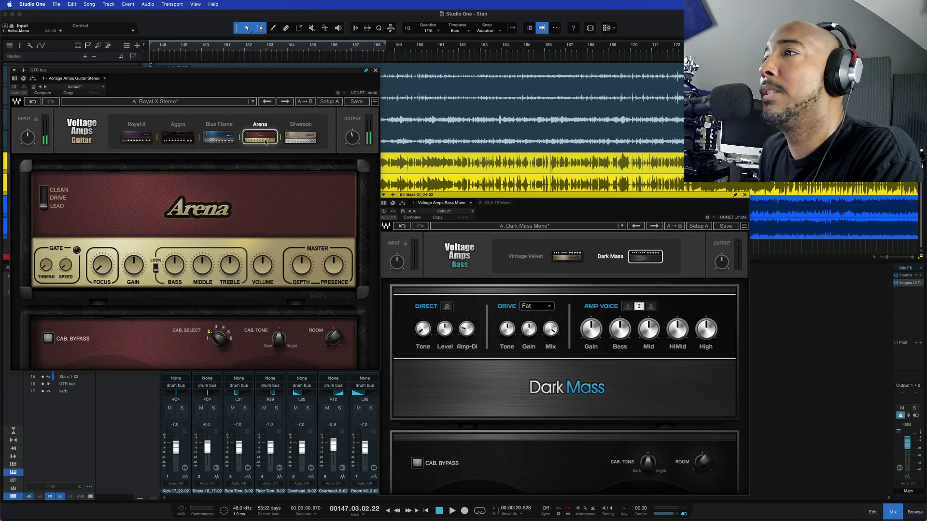
{"action": "left_click", "coordinate": [300, 140]}
{"action": "left_click", "coordinate": [260, 139]}
{"action": "left_click", "coordinate": [218, 139]}
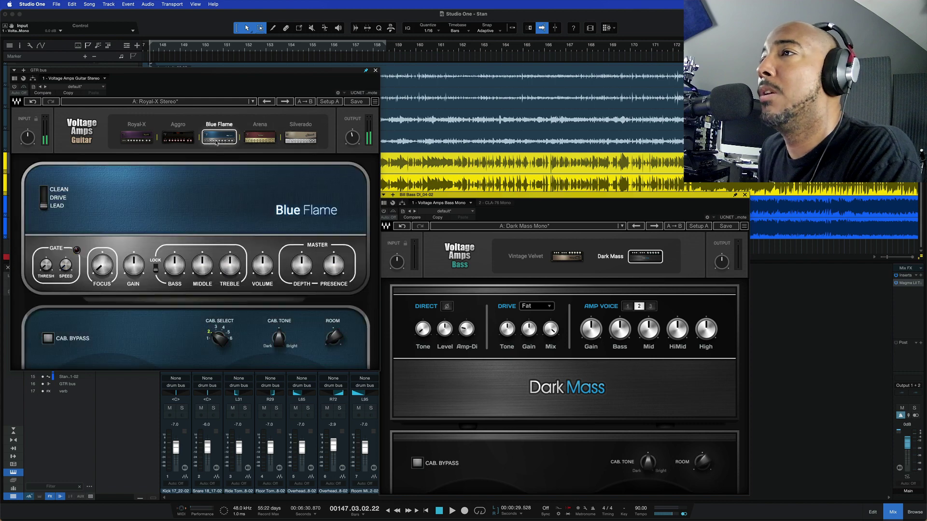
{"action": "left_click", "coordinate": [178, 141]}
{"action": "left_click", "coordinate": [137, 139]}
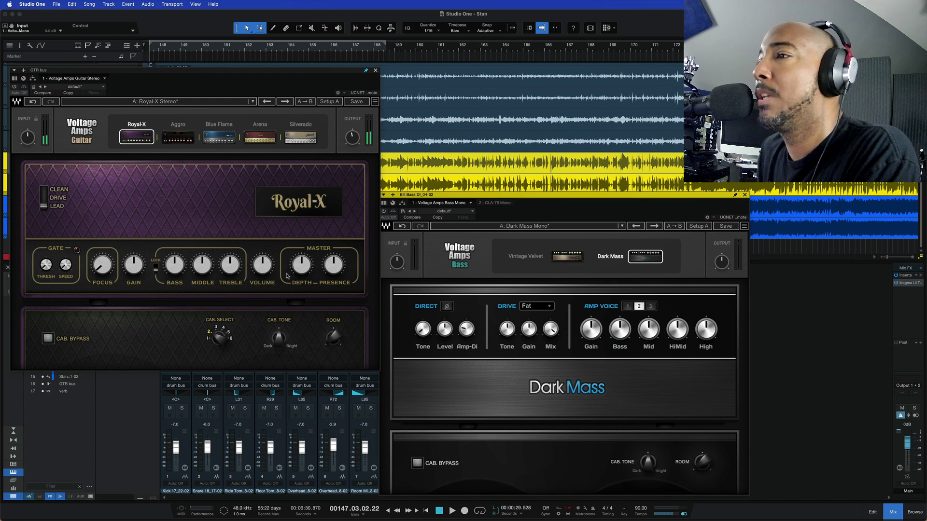
{"action": "mouse_move", "coordinate": [329, 271]}
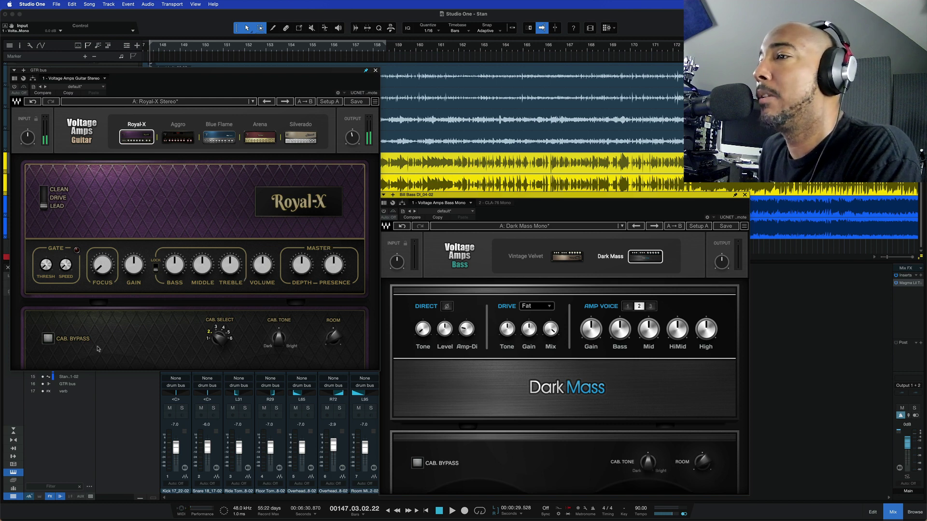
{"action": "left_click_drag", "start_coordinate": [216, 343], "coordinate": [217, 341]}
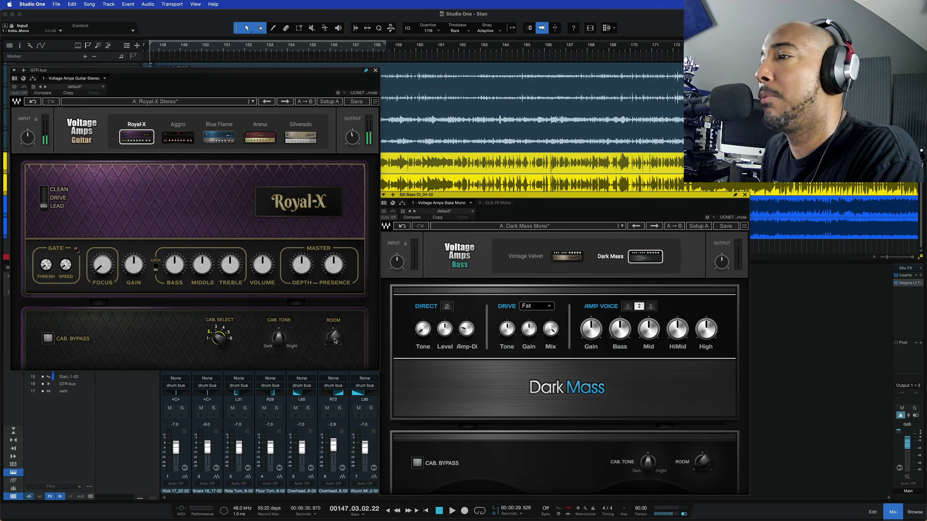
{"action": "mouse_move", "coordinate": [336, 343]}
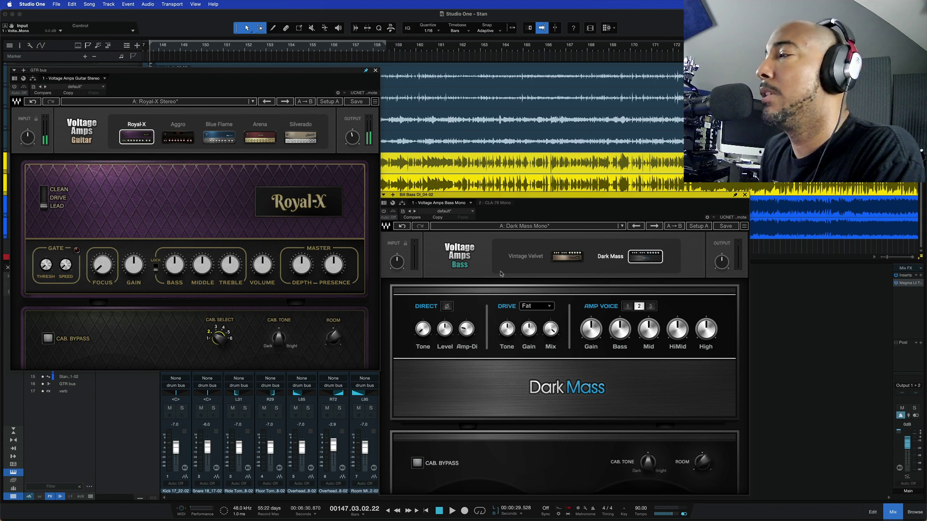
Preview the Vintage Velvet bass amp, return to Dark Mass and review its drive types, keeping Fat selected.
{"action": "left_click", "coordinate": [570, 257]}
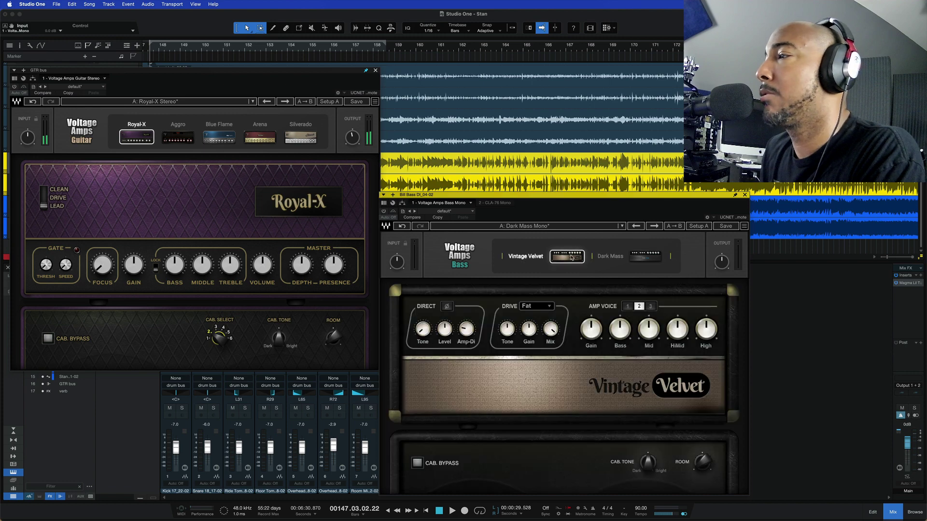
{"action": "left_click", "coordinate": [645, 256]}
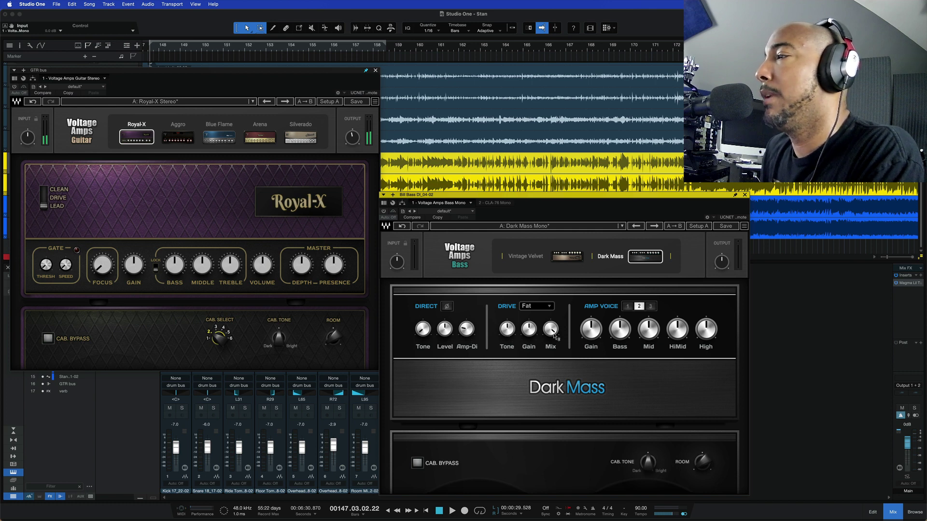
{"action": "left_click", "coordinate": [551, 308]}
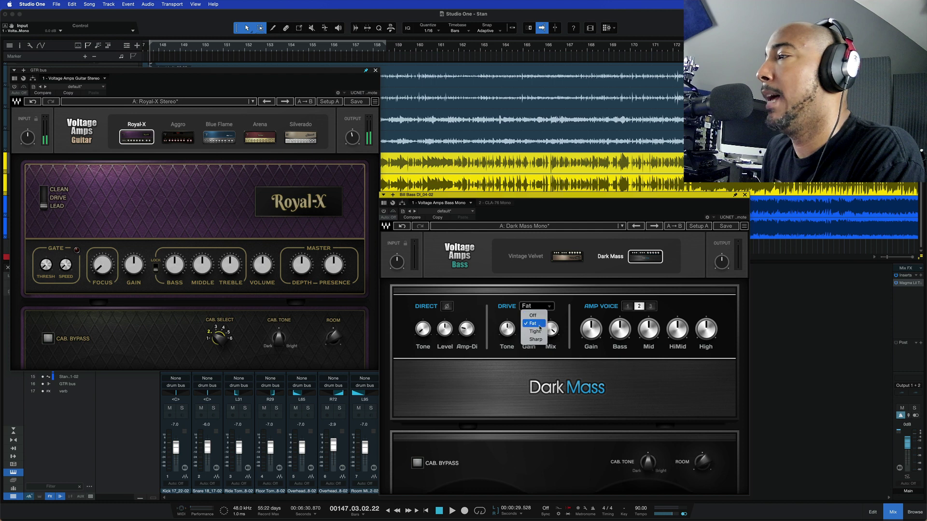
{"action": "left_click", "coordinate": [535, 323]}
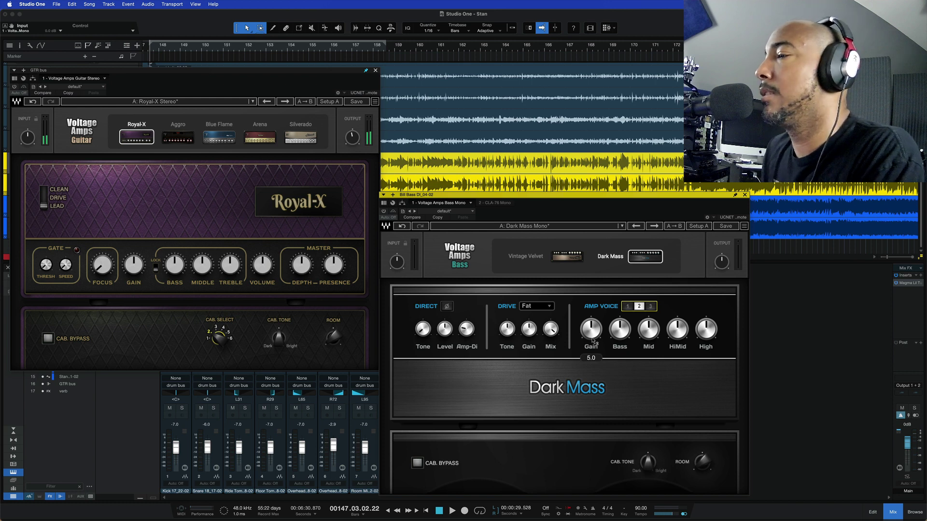
{"action": "left_click", "coordinate": [416, 463]}
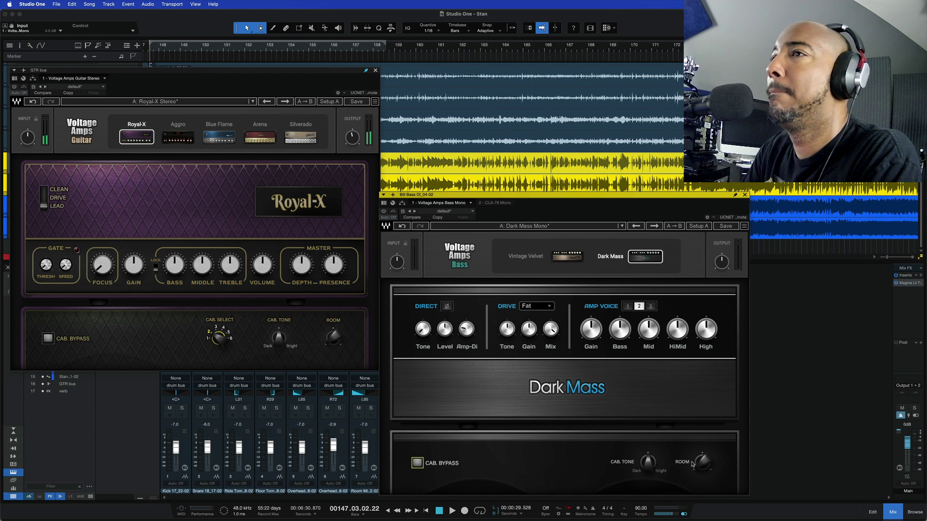
Play the song while comparing the bass and guitar amp plug-ins bypassed and active, leave both active and stop playback.
{"action": "key", "text": "space"}
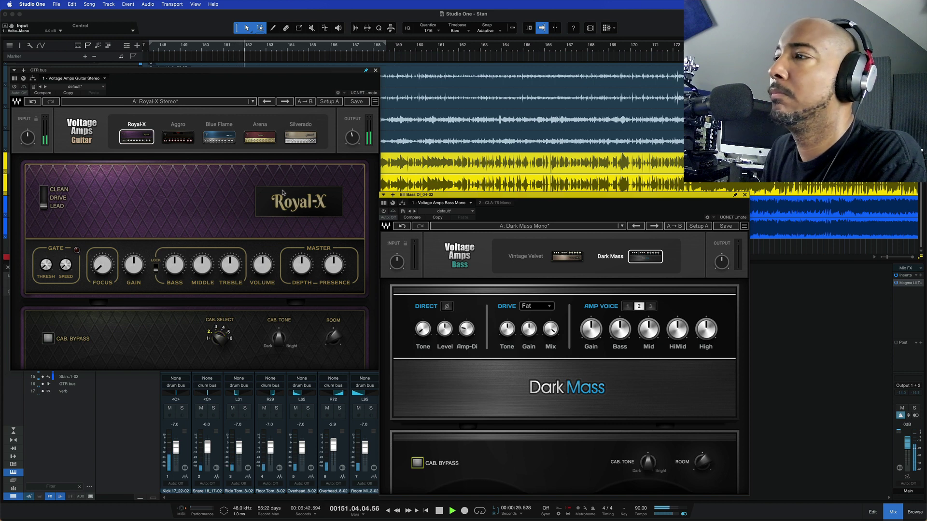
{"action": "left_click", "coordinate": [383, 212]}
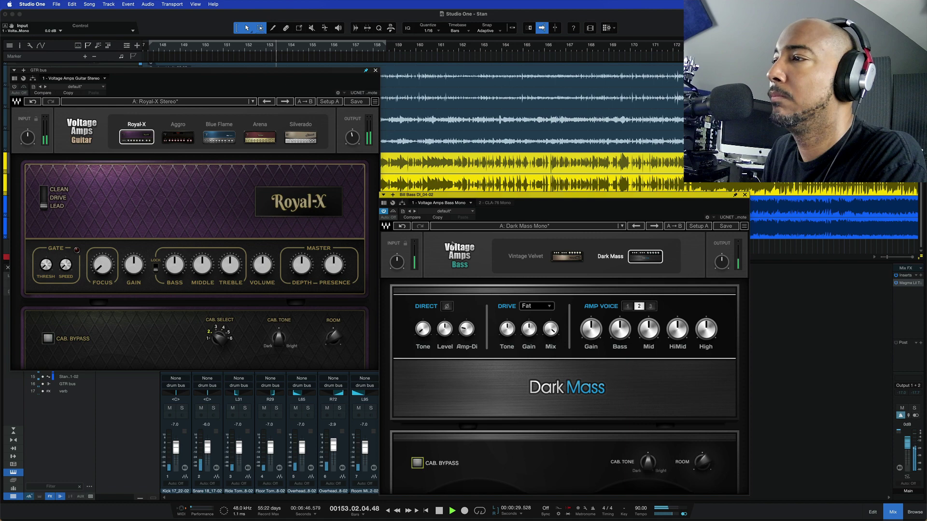
{"action": "mouse_move", "coordinate": [466, 200]}
{"action": "left_mouse_down"}
{"action": "mouse_move", "coordinate": [556, 204]}
{"action": "mouse_move", "coordinate": [476, 198]}
{"action": "left_mouse_up"}
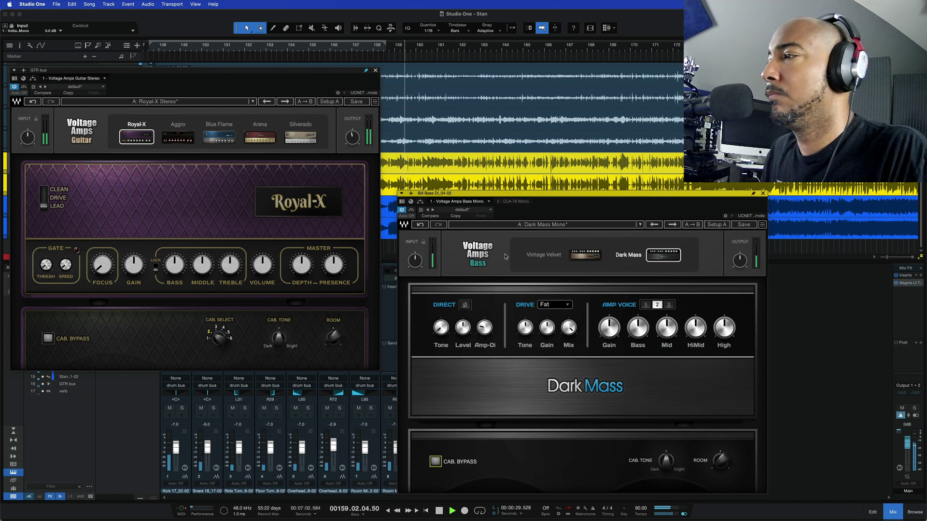
{"action": "left_click", "coordinate": [14, 87]}
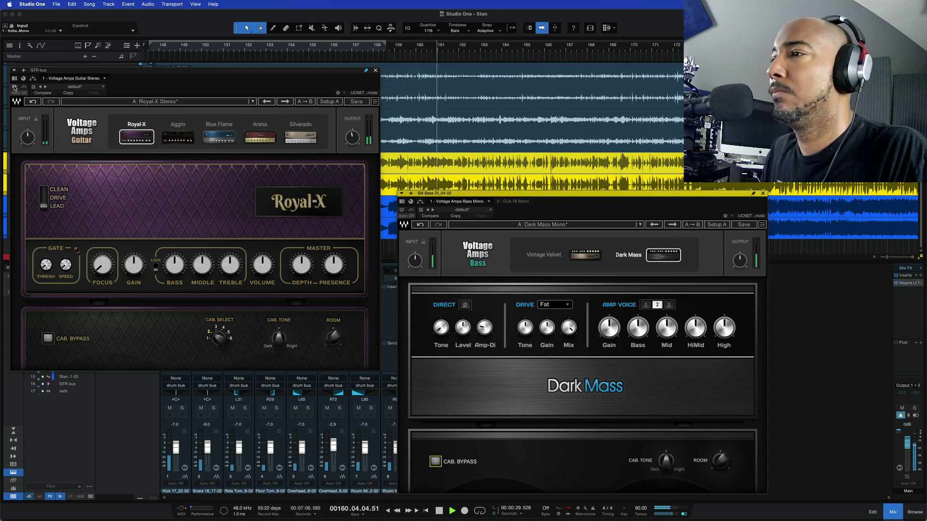
{"action": "left_click", "coordinate": [402, 211]}
{"action": "key", "text": "space"}
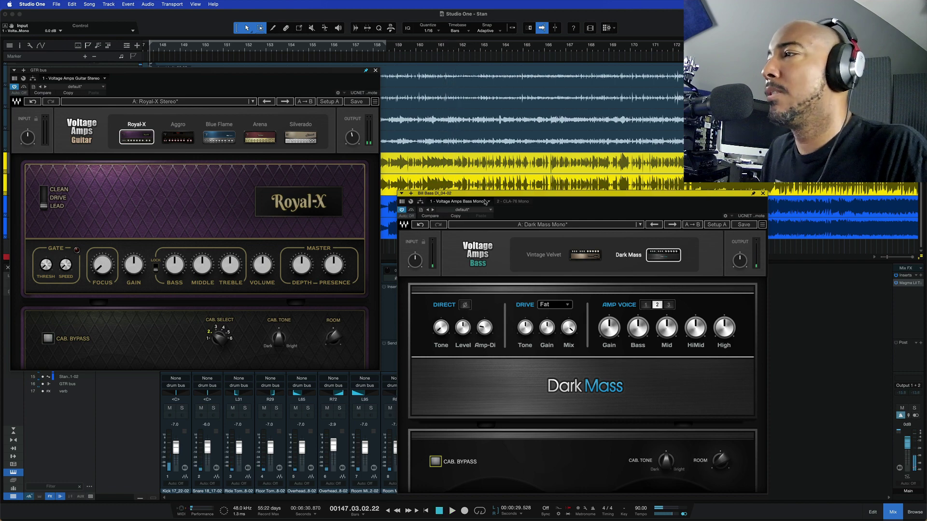
Move the bass amp window aside to uncover the mixer channels and solo the GTR bus.
{"action": "left_click_drag", "start_coordinate": [505, 194], "coordinate": [640, 202]}
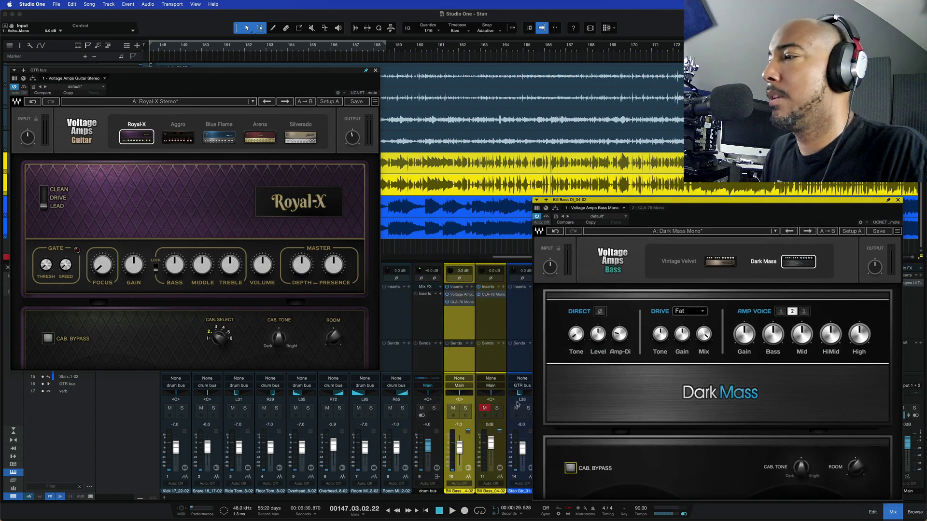
{"action": "left_click", "coordinate": [509, 353]}
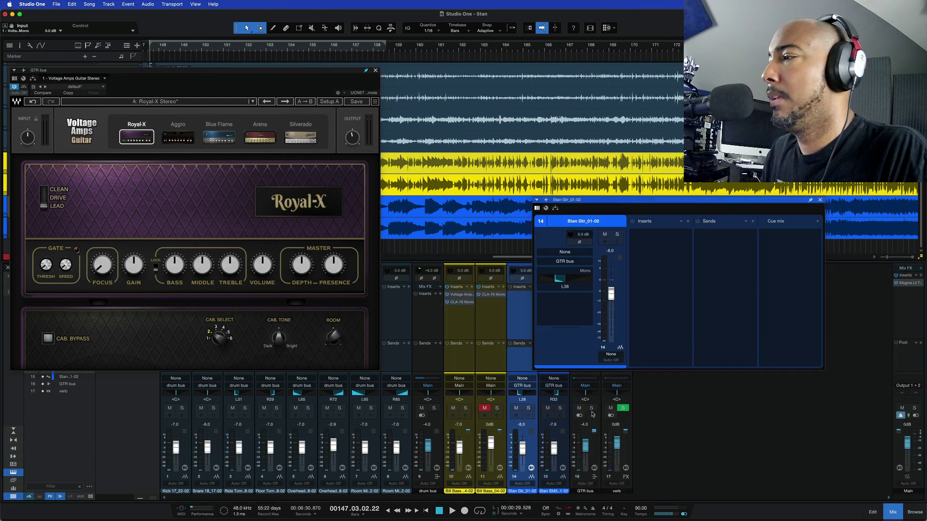
{"action": "left_click", "coordinate": [819, 199]}
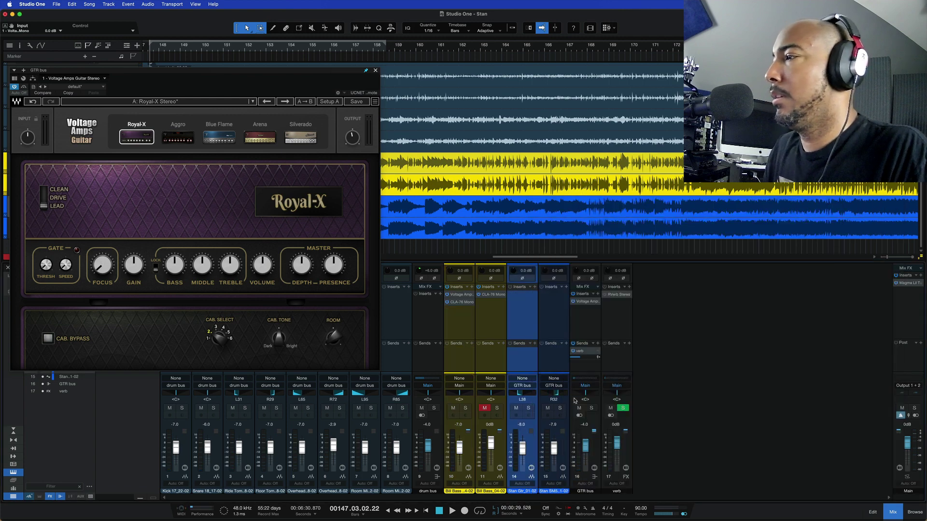
{"action": "left_click", "coordinate": [592, 409]}
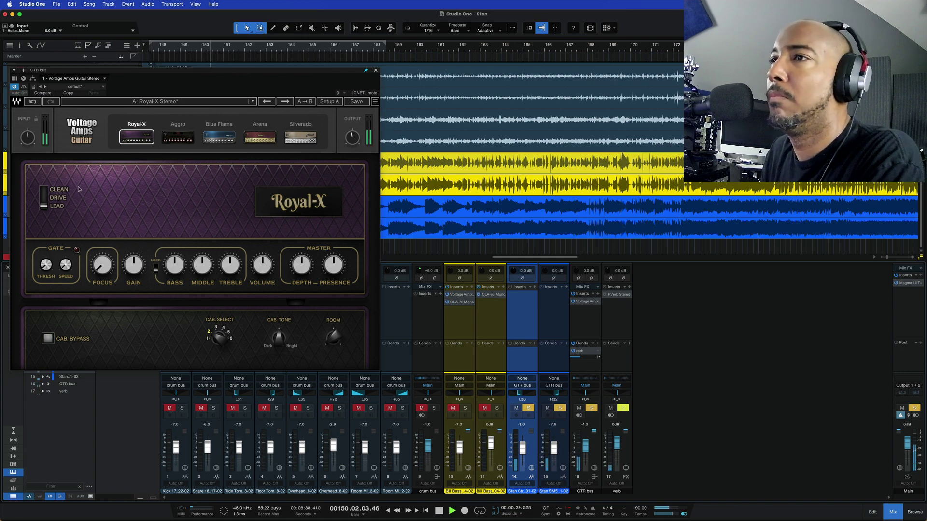
Audition the Royal-X guitar amp's Clean, Drive and Lead channels during playback.
{"action": "left_click", "coordinate": [44, 190]}
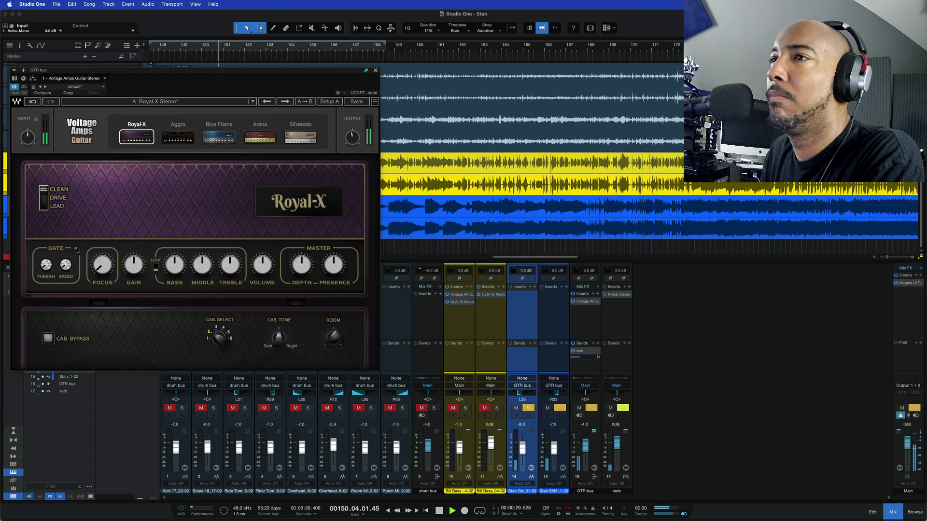
{"action": "left_click", "coordinate": [44, 197]}
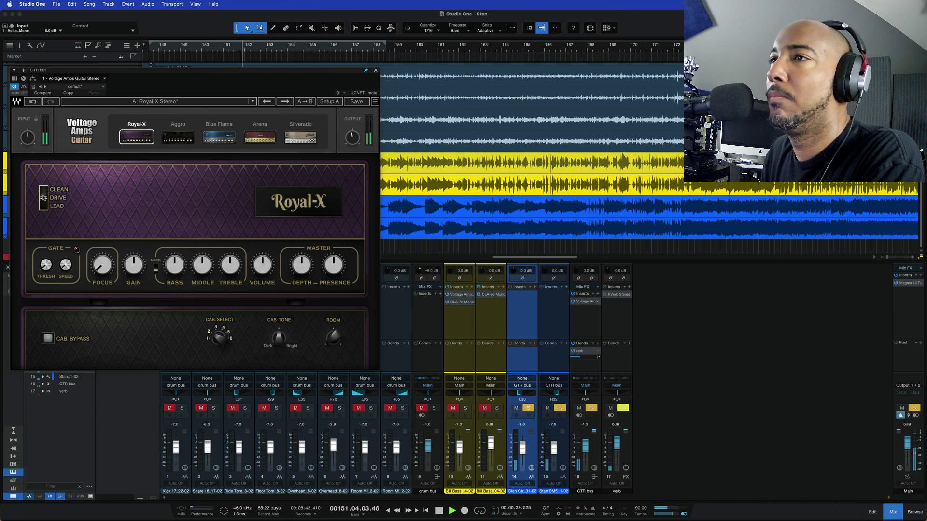
{"action": "left_click", "coordinate": [43, 205]}
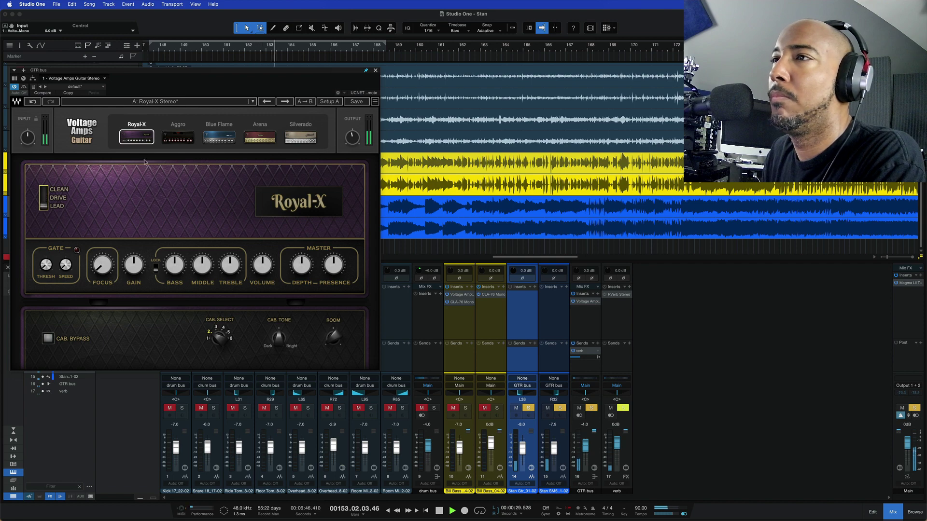
Switch the guitar amp model to Aggro and audition its Drive and Clean channels.
{"action": "left_click", "coordinate": [177, 139]}
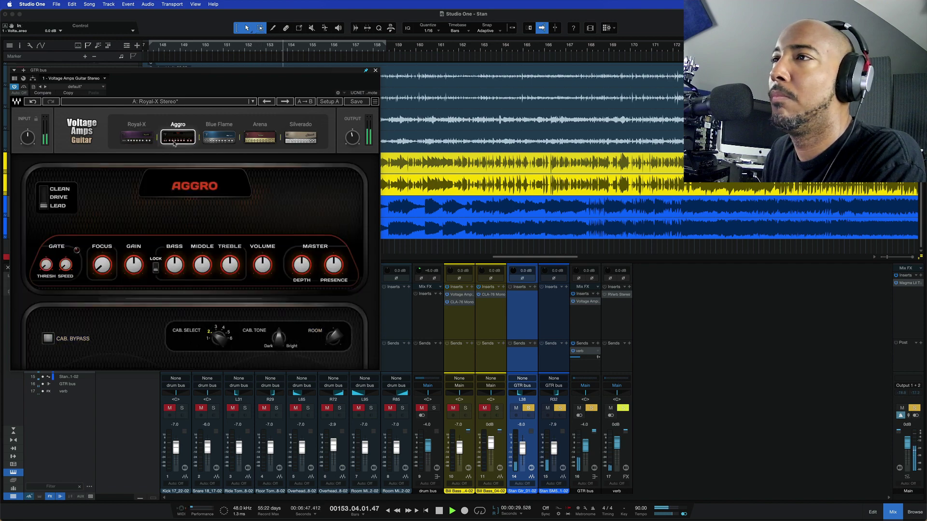
{"action": "left_click", "coordinate": [45, 202]}
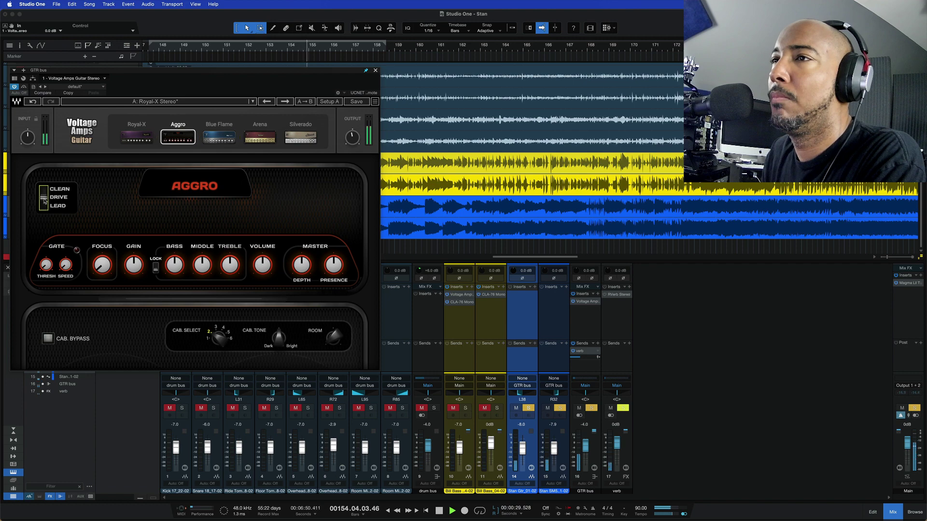
{"action": "left_click", "coordinate": [43, 192]}
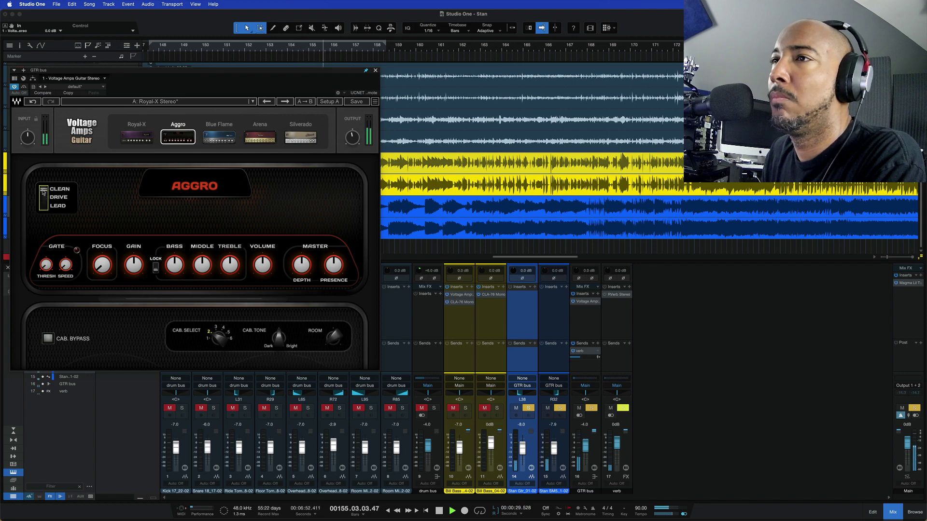
Switch the guitar amp model to Blue Flame and audition its Drive and Lead channels.
{"action": "left_click", "coordinate": [219, 139]}
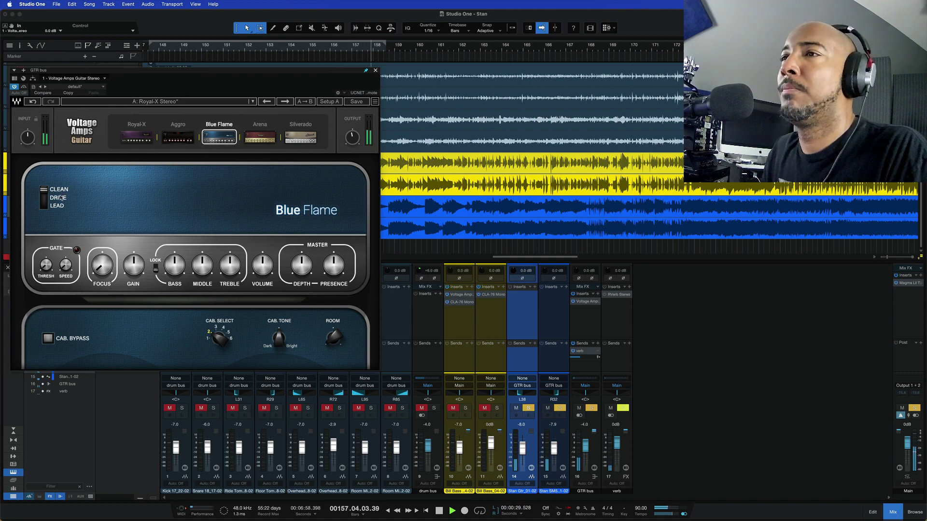
{"action": "left_click", "coordinate": [58, 199]}
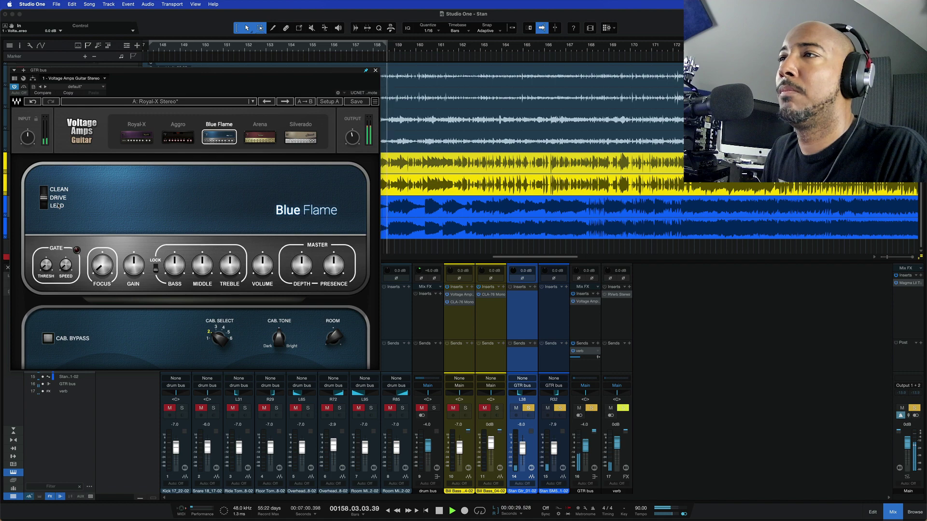
{"action": "left_click", "coordinate": [58, 206]}
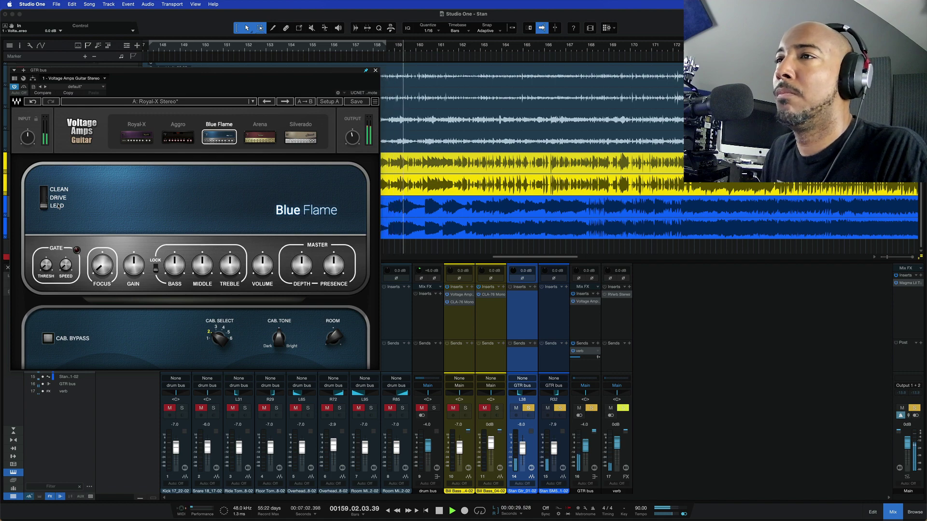
Switch the guitar amp model to Arena and audition its Drive and Clean channels during playback.
{"action": "left_click", "coordinate": [259, 139]}
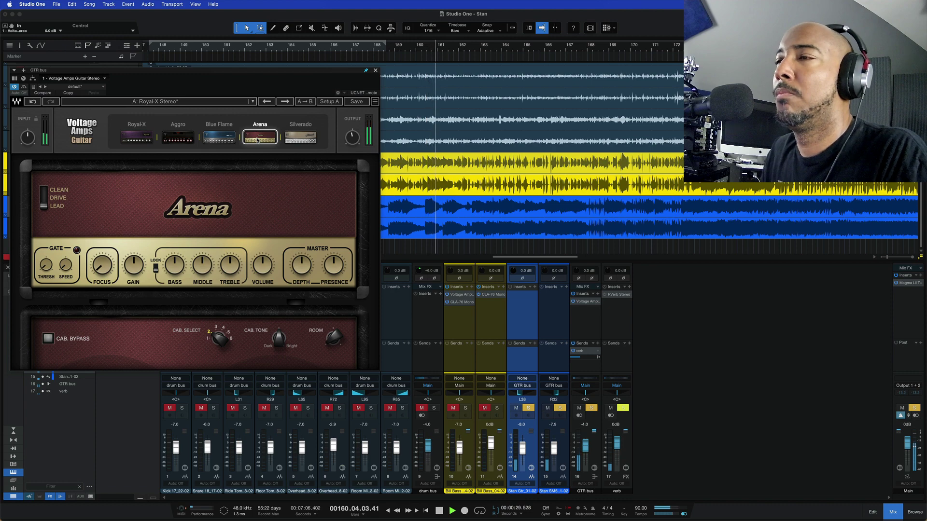
{"action": "left_click", "coordinate": [44, 199]}
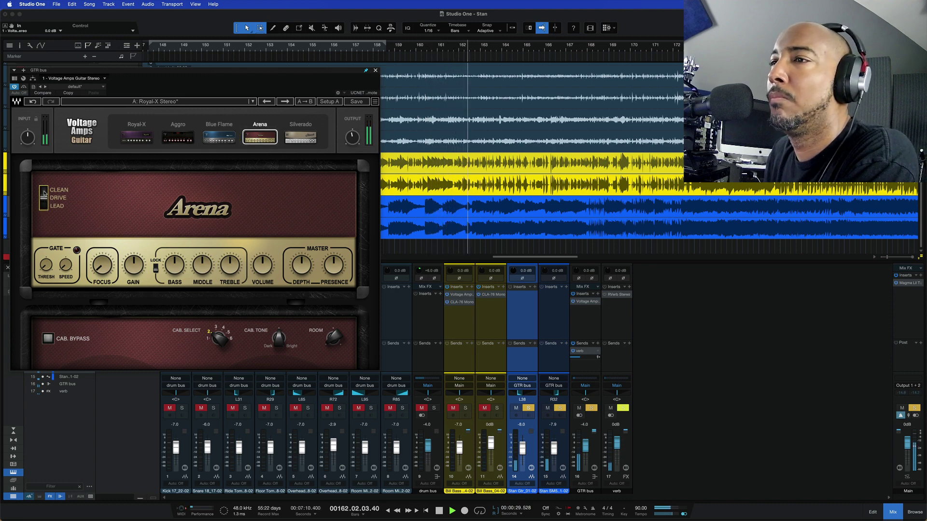
{"action": "left_click", "coordinate": [43, 193]}
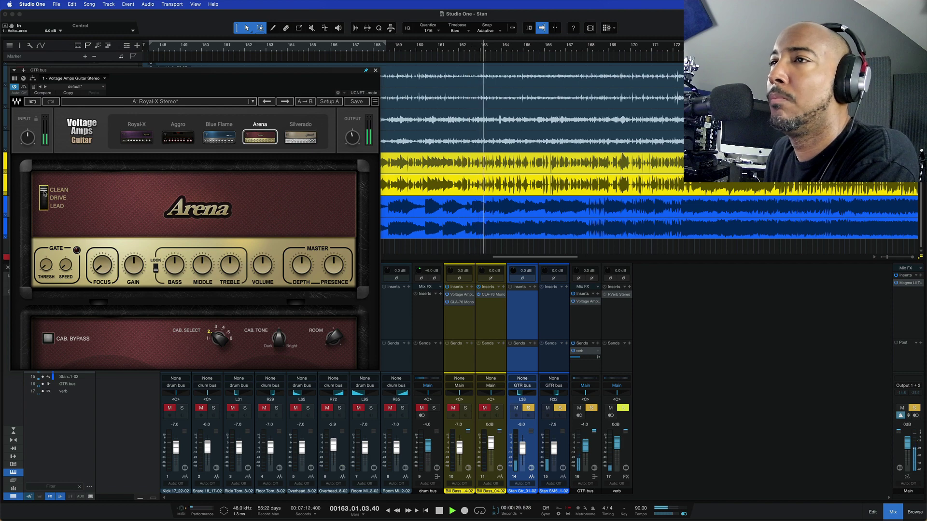
Switch the guitar amp model to Silverado, audition its Clean, Drive and Lead channels, and stop playback.
{"action": "left_click", "coordinate": [300, 137]}
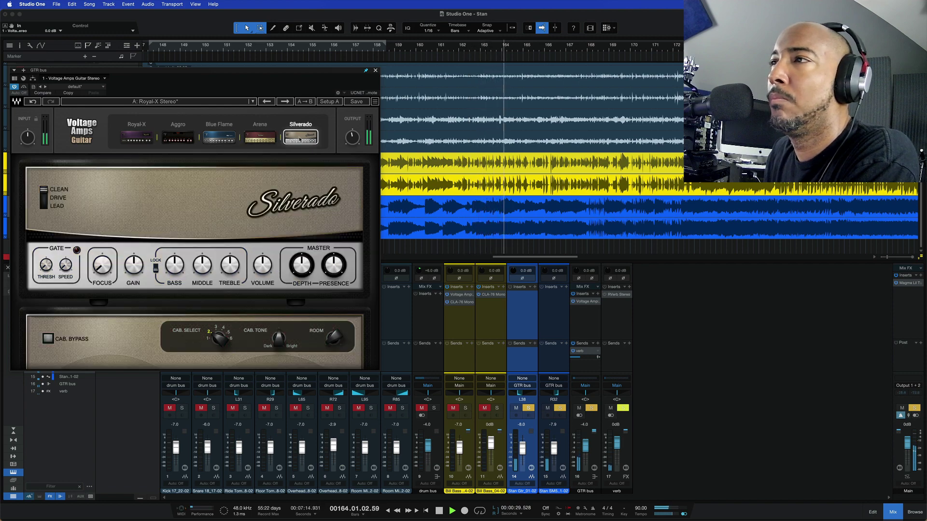
{"action": "left_click", "coordinate": [57, 199]}
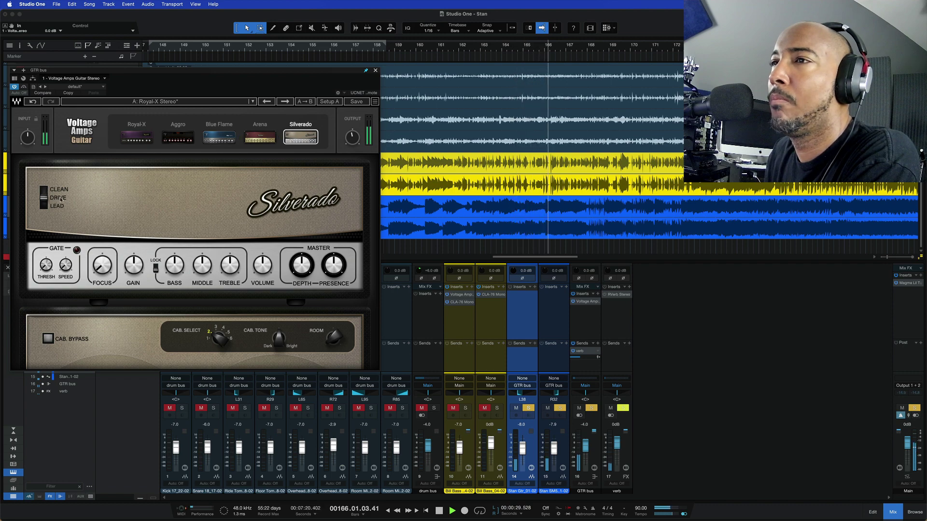
{"action": "left_click", "coordinate": [57, 206]}
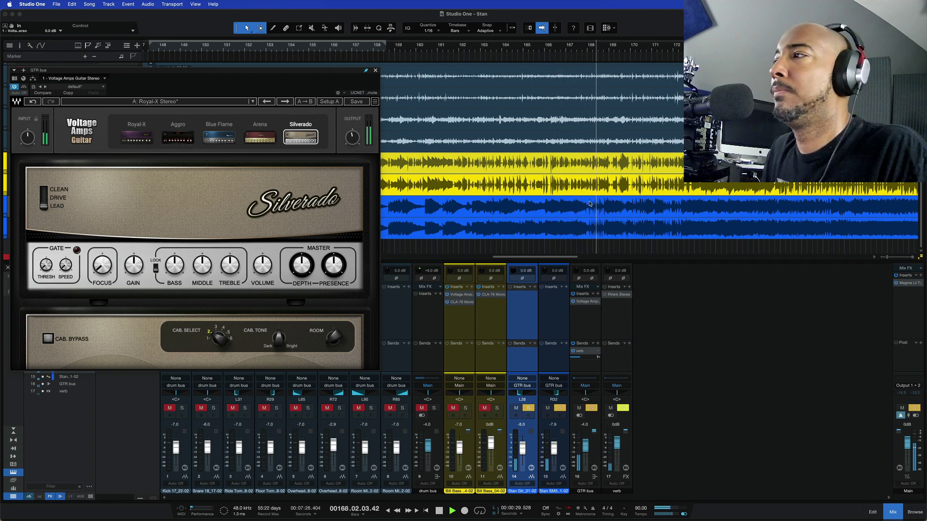
{"action": "key", "text": "space"}
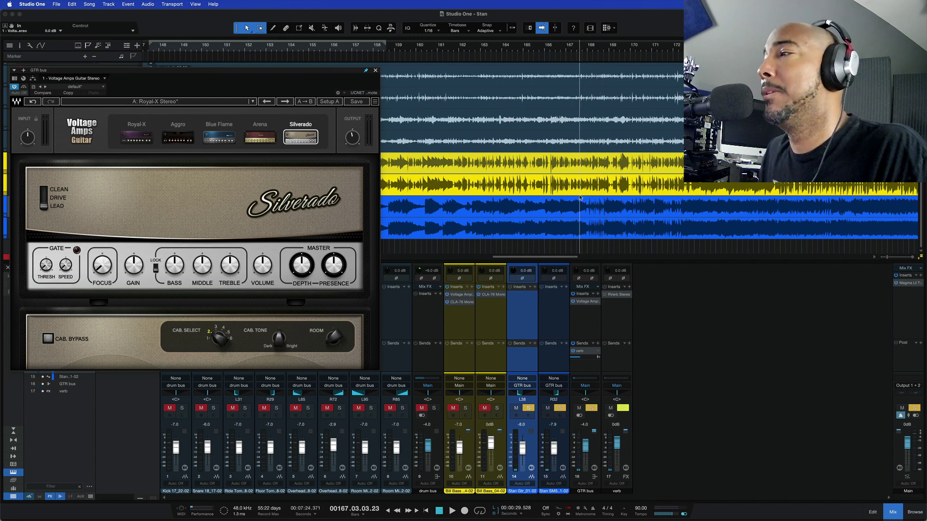
Compare the Silverado amp's Lead sound with the plug-in bypassed and active during playback.
{"action": "key", "text": "space"}
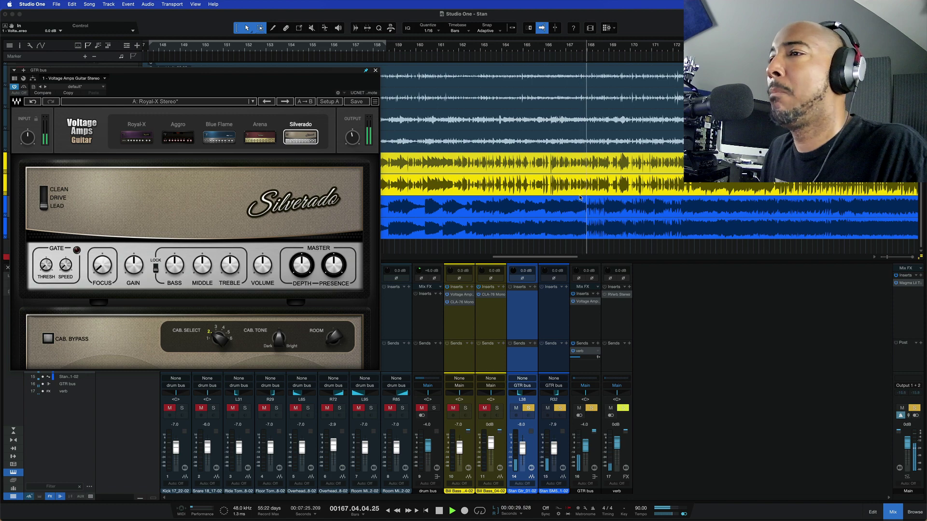
{"action": "left_click", "coordinate": [23, 87]}
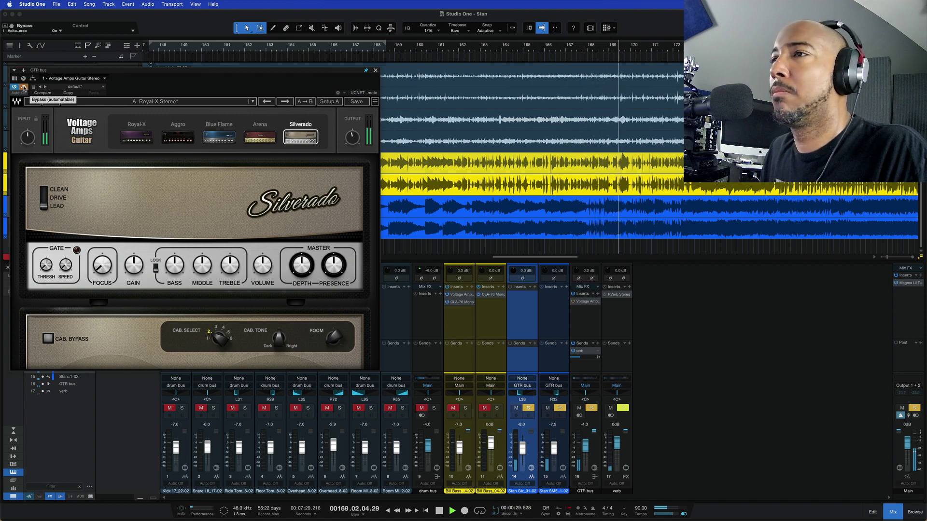
{"action": "left_click", "coordinate": [24, 87]}
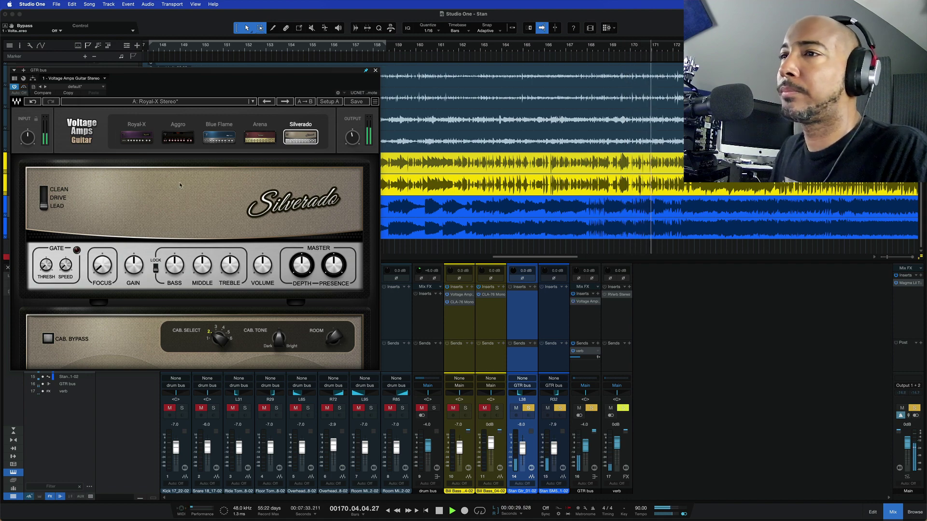
{"action": "key", "text": "space"}
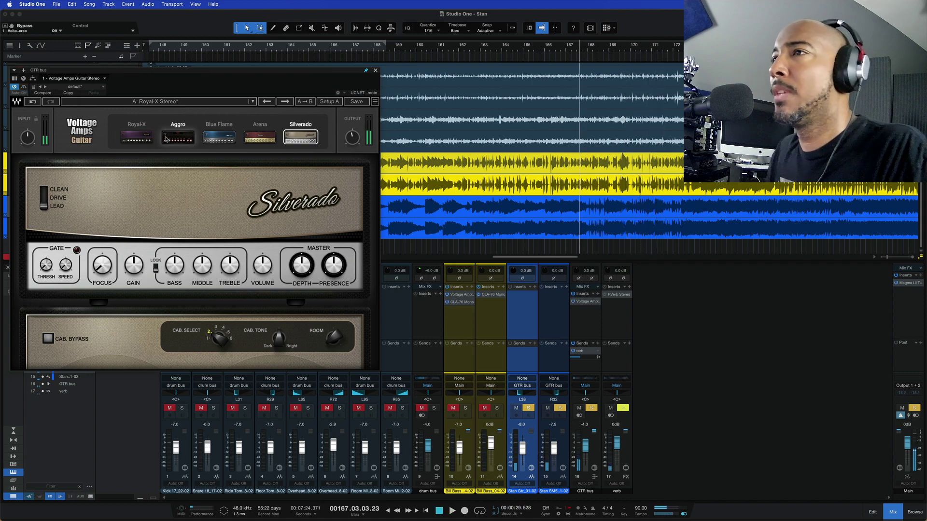
Switch the guitar amp to Royal-X and audition its cabinet selections in ascending order up to 6 during playback.
{"action": "left_click", "coordinate": [145, 137]}
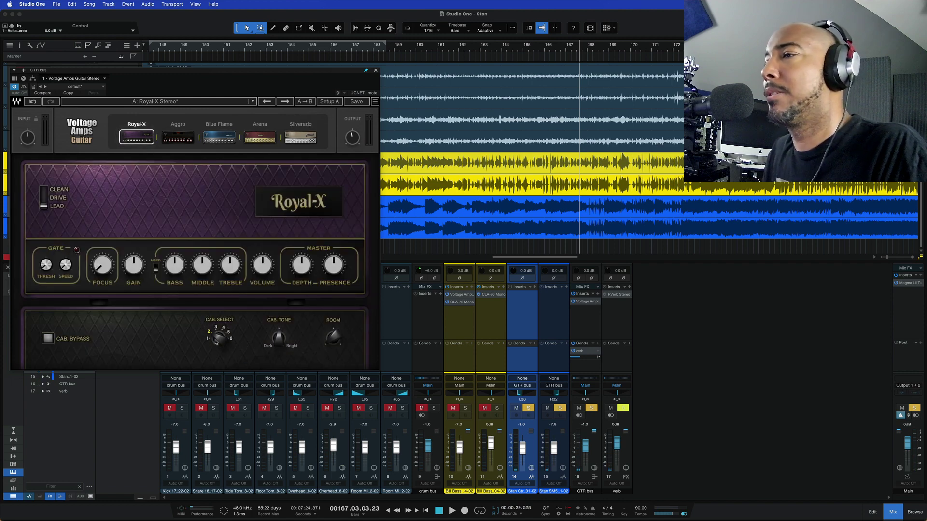
{"action": "key", "text": "space"}
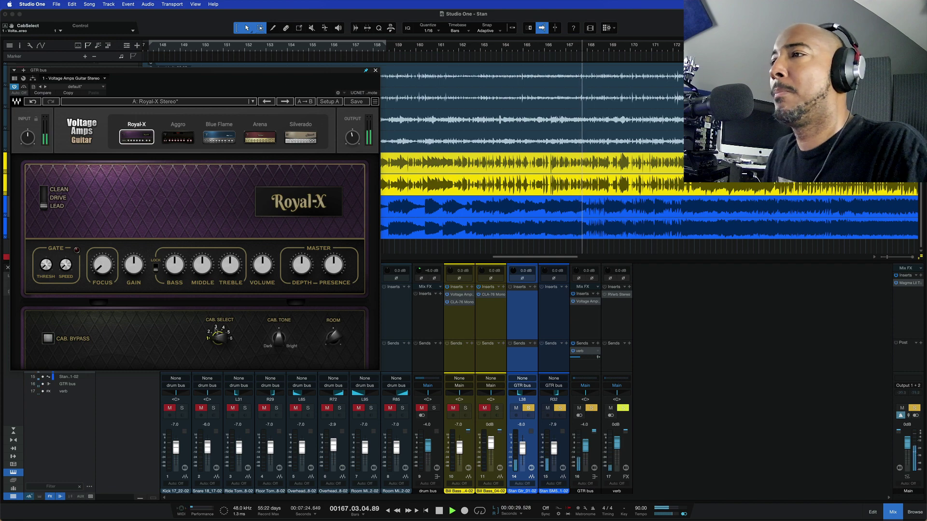
{"action": "left_click_drag", "start_coordinate": [218, 337], "coordinate": [222, 345]}
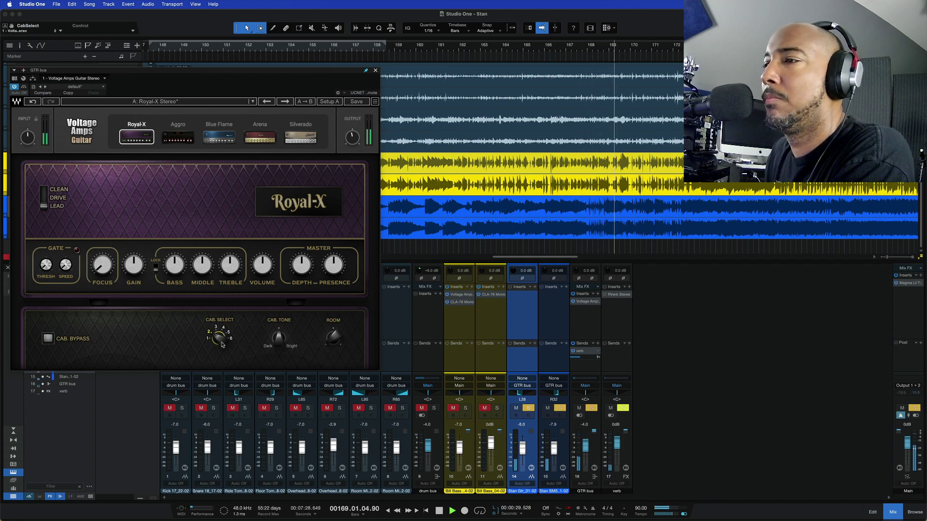
{"action": "scroll", "coordinate": [223, 345], "scroll_direction": "up", "scroll_amount": 1}
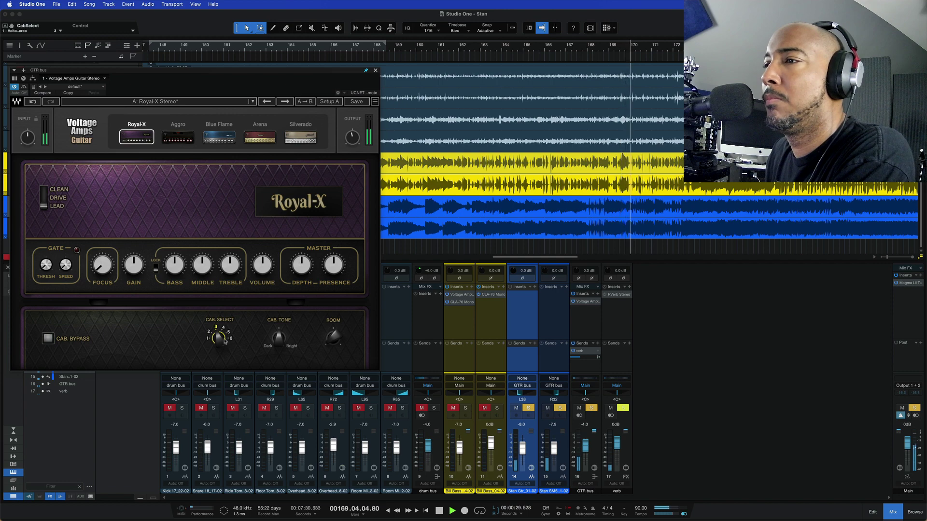
{"action": "scroll", "coordinate": [231, 334], "scroll_direction": "up", "scroll_amount": 1}
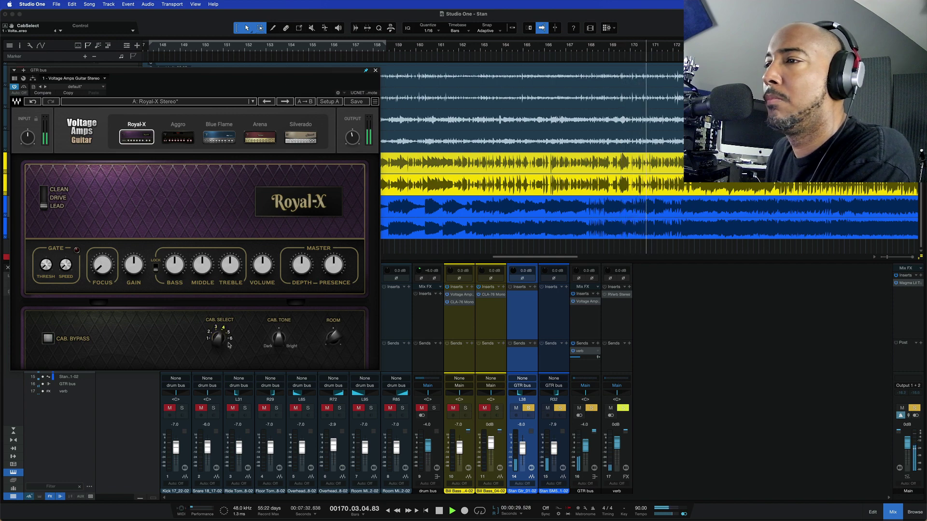
{"action": "scroll", "coordinate": [230, 336], "scroll_direction": "up", "scroll_amount": 1}
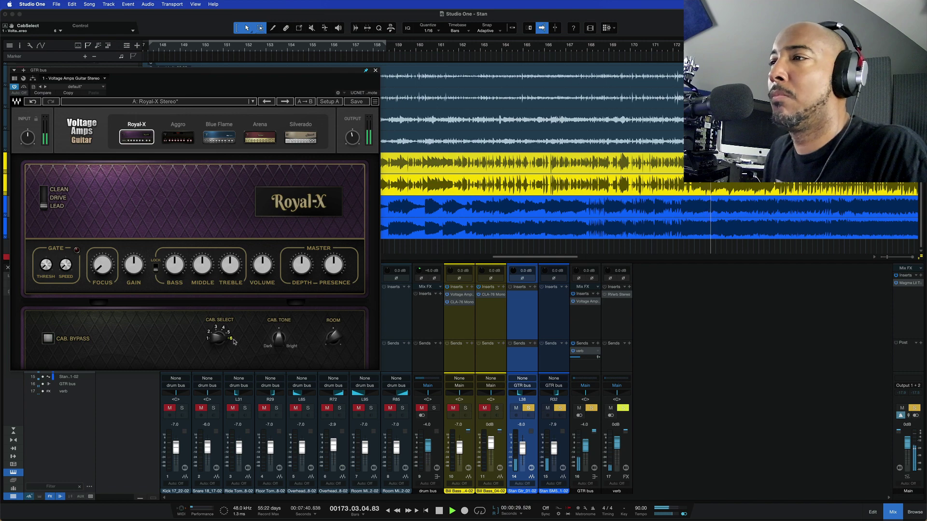
{"action": "key", "text": "space"}
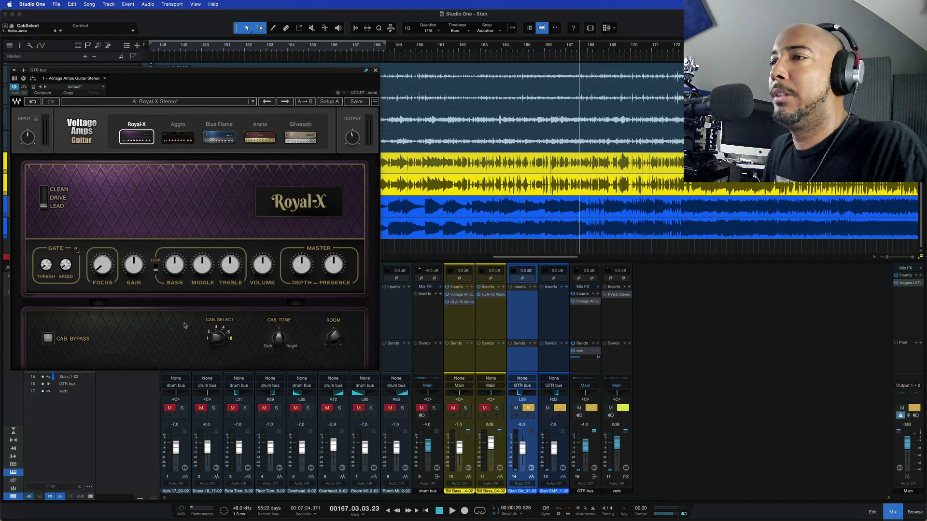
Select cabinet 3 and audition it during playback with the Royal-X, Aggro, Blue Flame, Arena and Silverado guitar amps in turn.
{"action": "scroll", "coordinate": [219, 338], "scroll_direction": "up", "scroll_amount": 2}
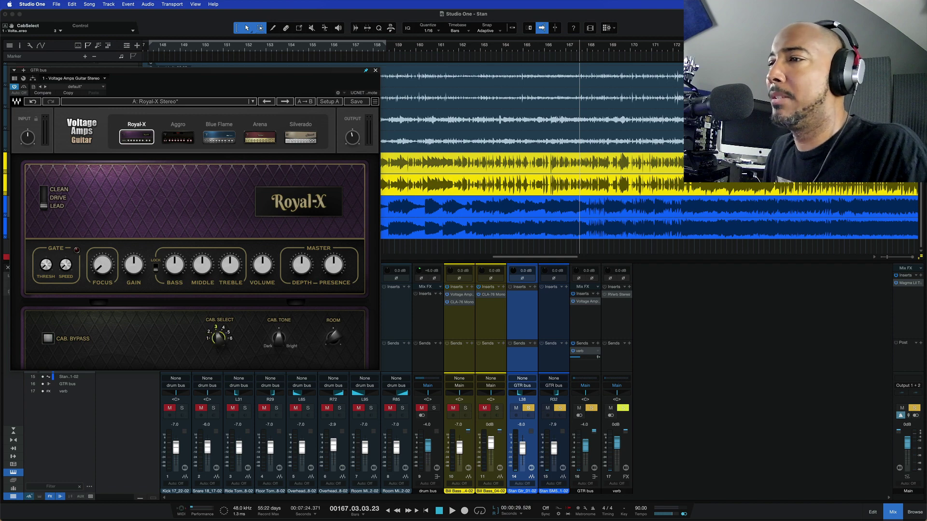
{"action": "scroll", "coordinate": [219, 338], "scroll_direction": "down", "scroll_amount": 1}
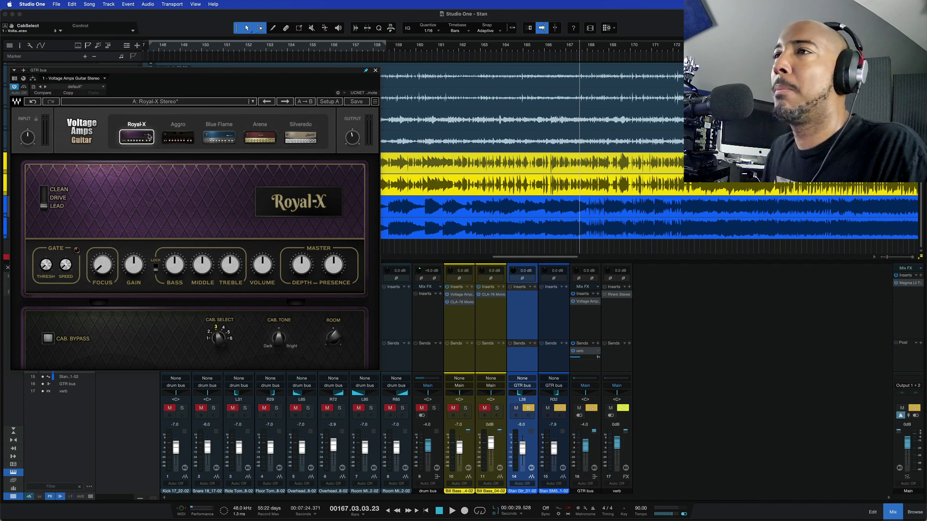
{"action": "key", "text": "space"}
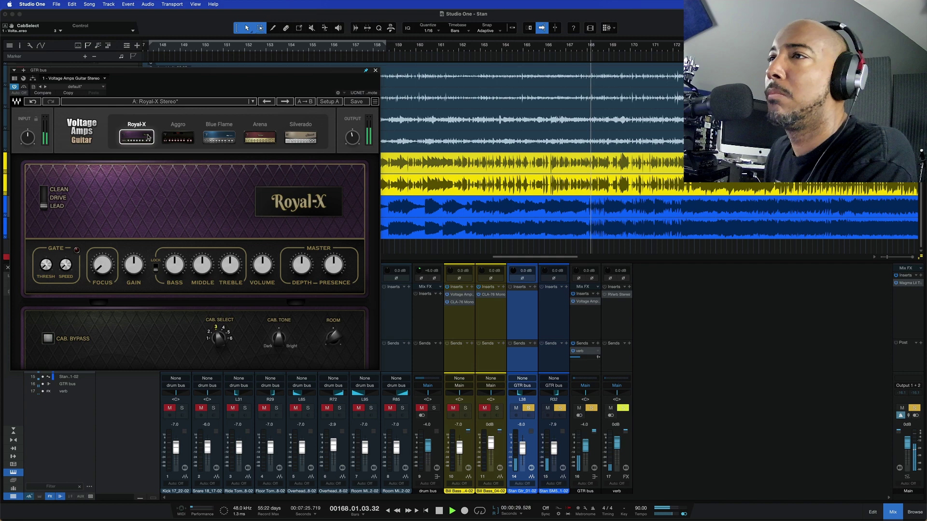
{"action": "left_click", "coordinate": [175, 139]}
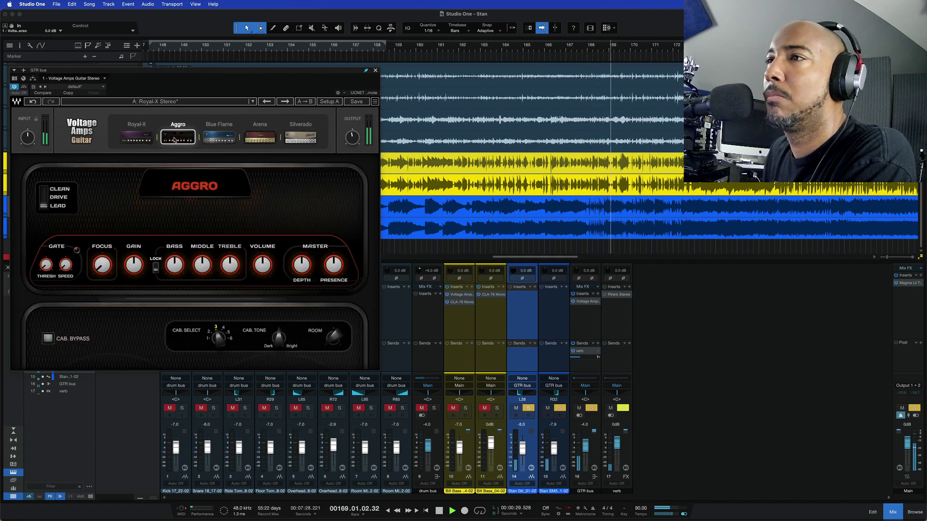
{"action": "left_click", "coordinate": [223, 141]}
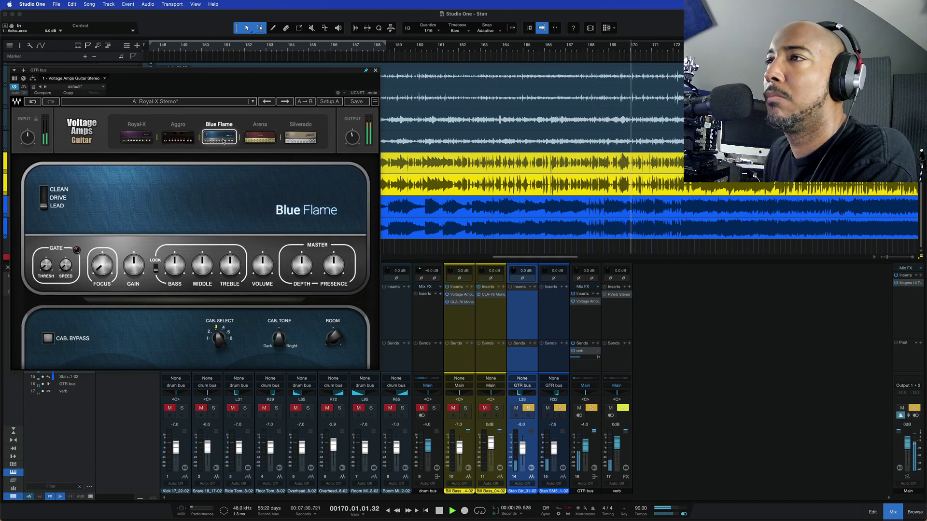
{"action": "left_click", "coordinate": [254, 142]}
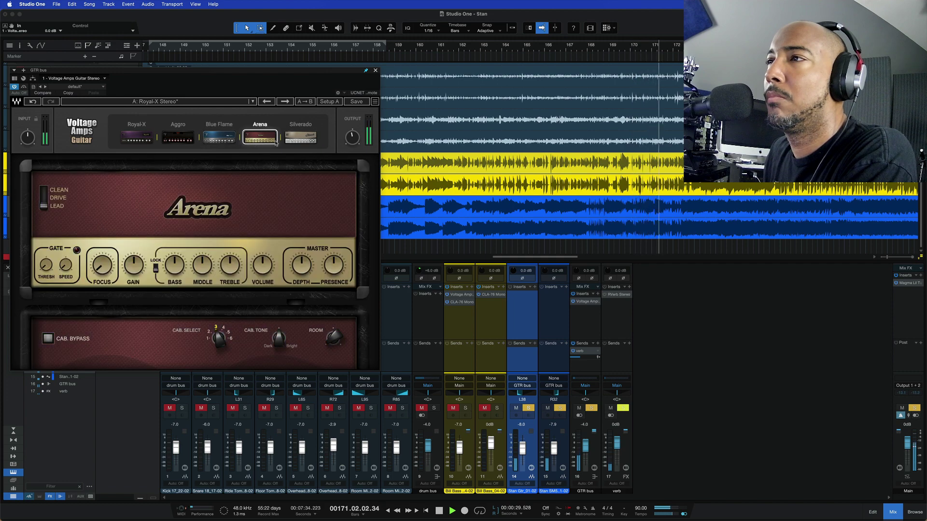
{"action": "left_click", "coordinate": [300, 140]}
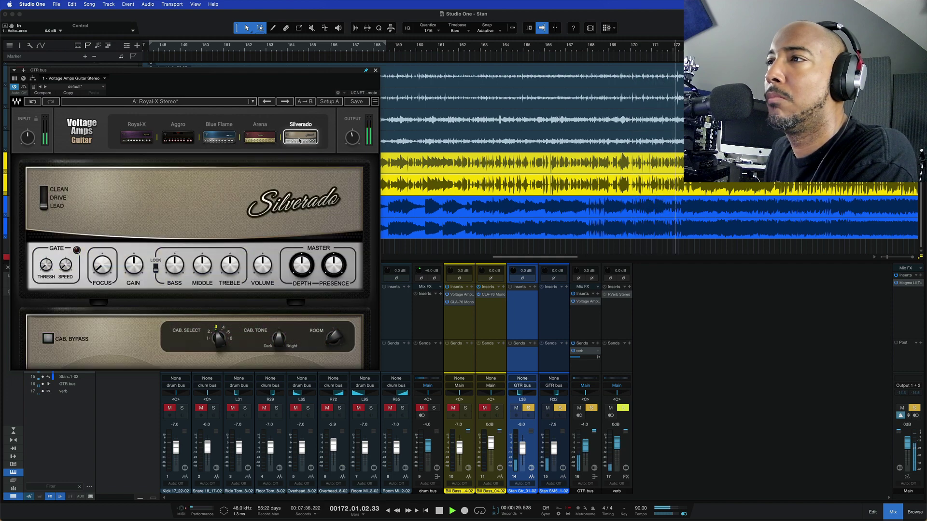
{"action": "key", "text": "space"}
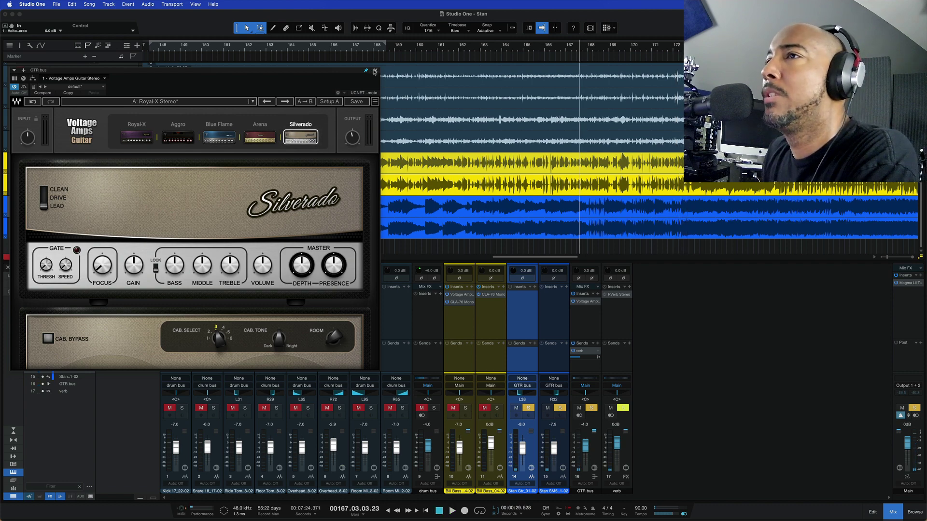
Replace the guitar amp window with the bass DI channel's Voltage Amps Bass, and solo that channel instead of the GTR bus.
{"action": "left_click", "coordinate": [375, 71]}
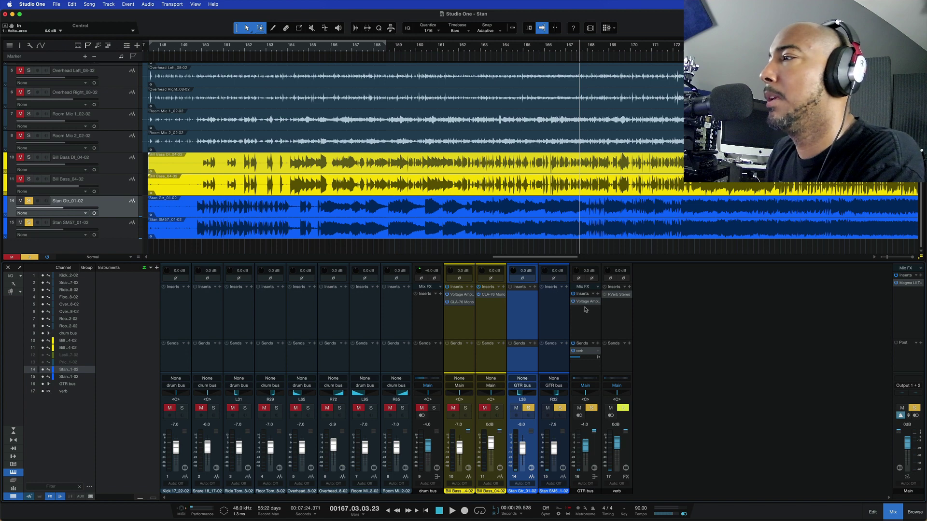
{"action": "left_click", "coordinate": [459, 295]}
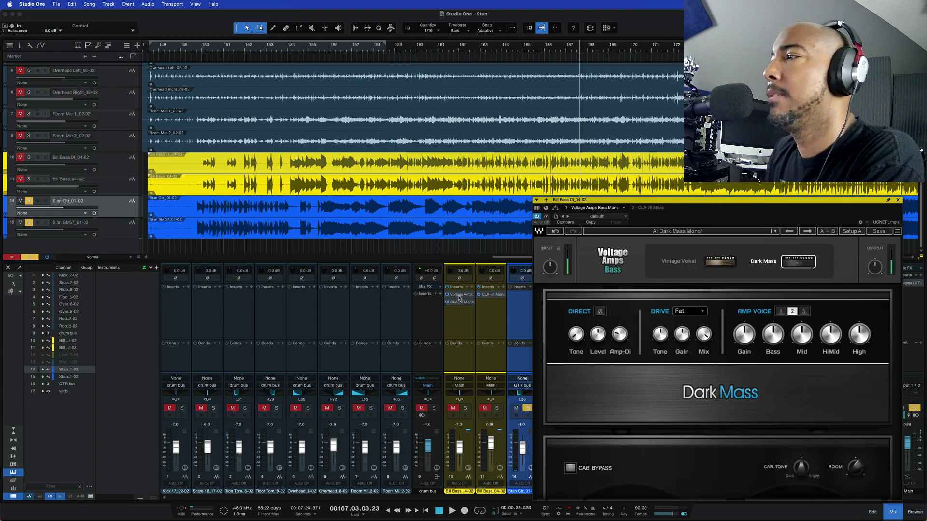
{"action": "left_click_drag", "start_coordinate": [626, 202], "coordinate": [164, 157]}
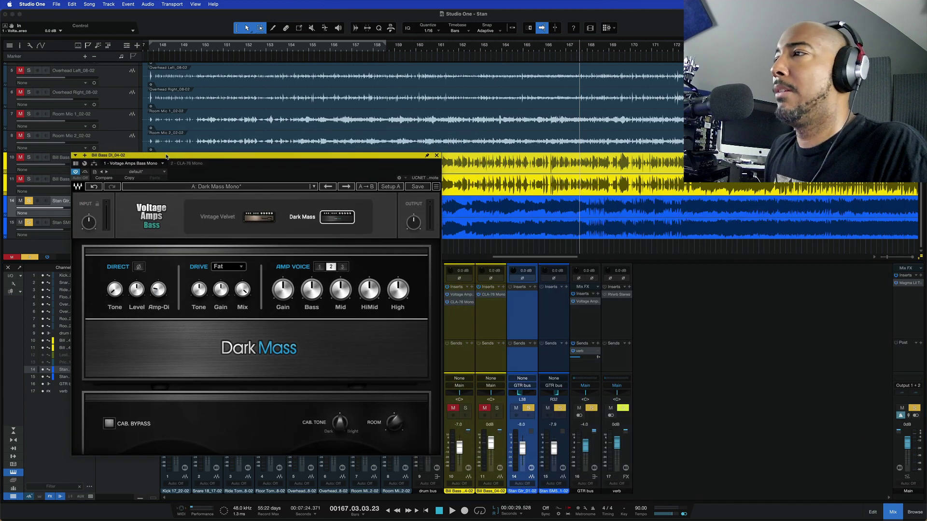
{"action": "left_click", "coordinate": [465, 409]}
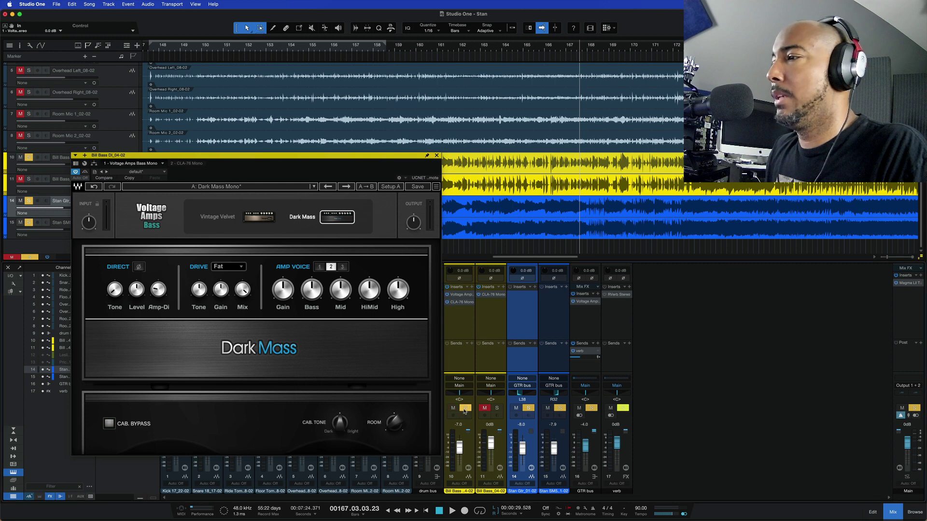
{"action": "left_click", "coordinate": [590, 408]}
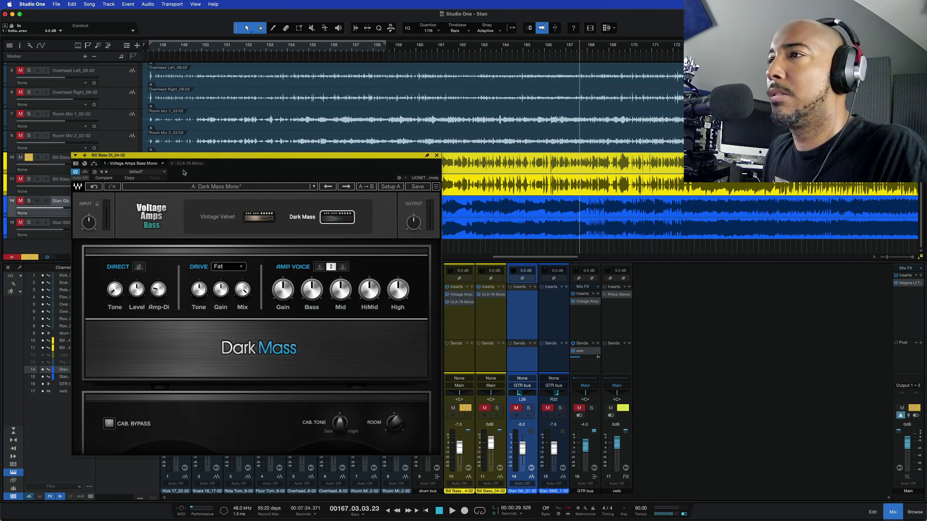
Switch the bass amp to Vintage Velvet and audition amp voices 1, 2 and 3 in turn during playback.
{"action": "left_click", "coordinate": [251, 215]}
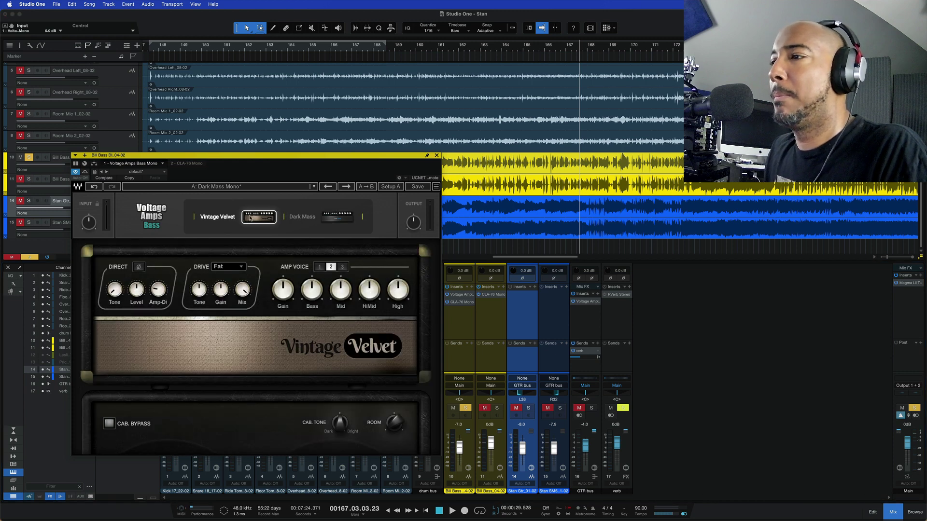
{"action": "key", "text": "space"}
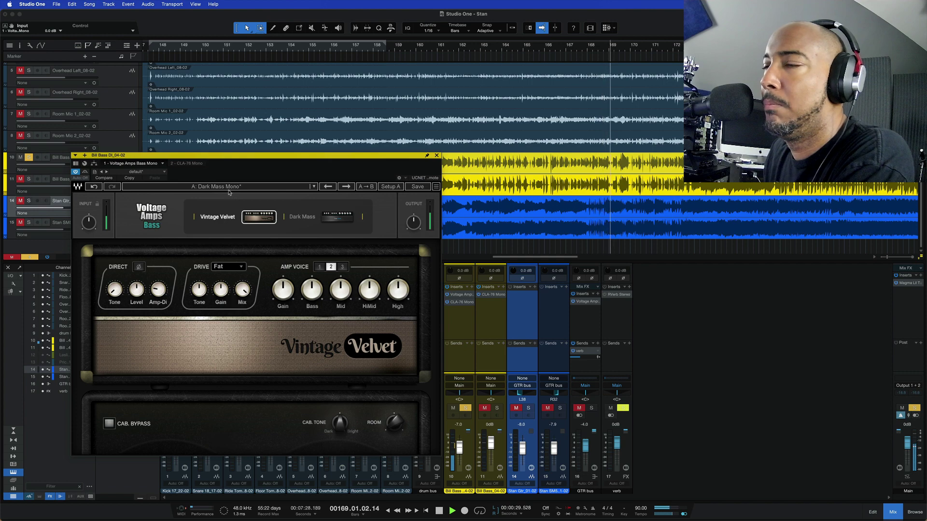
{"action": "left_click", "coordinate": [319, 266]}
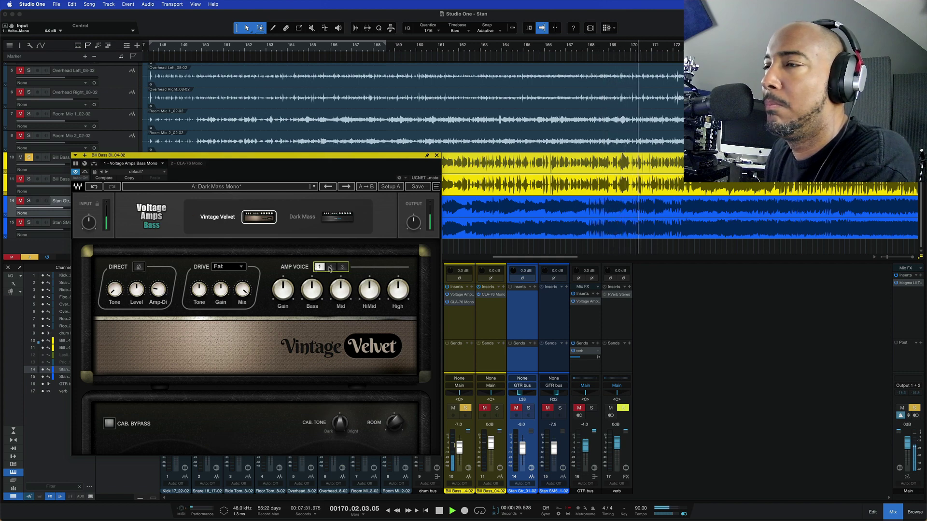
{"action": "left_click", "coordinate": [331, 268]}
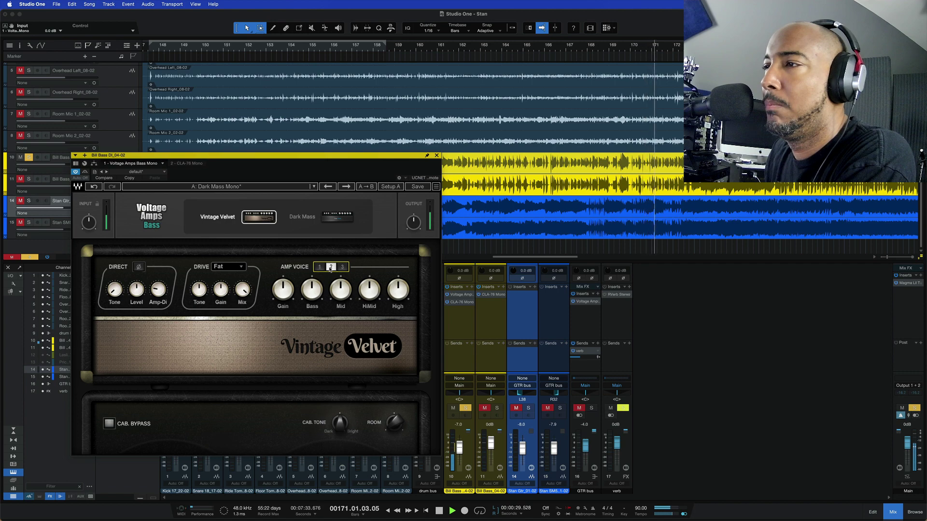
{"action": "left_click", "coordinate": [342, 267]}
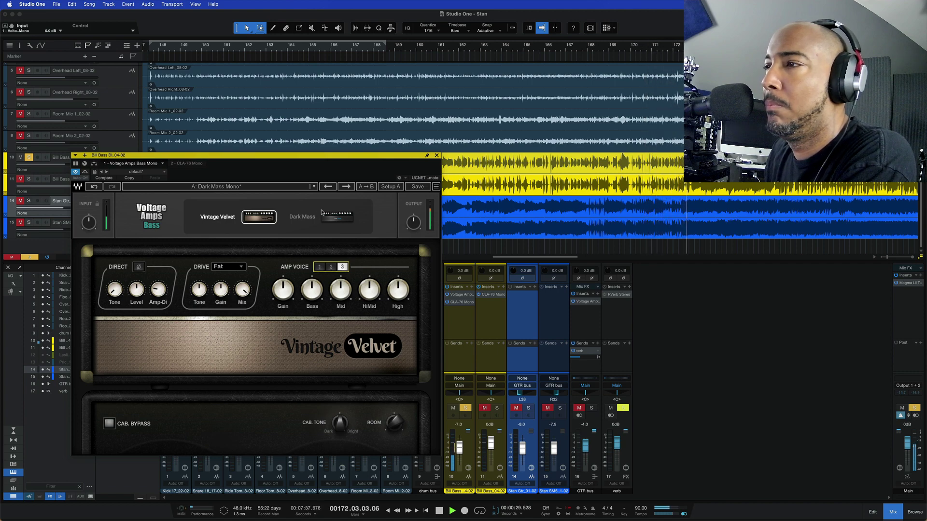
Switch the bass amp to Dark Mass and audition its amp voices in descending order from 3 to 1.
{"action": "left_click", "coordinate": [340, 220]}
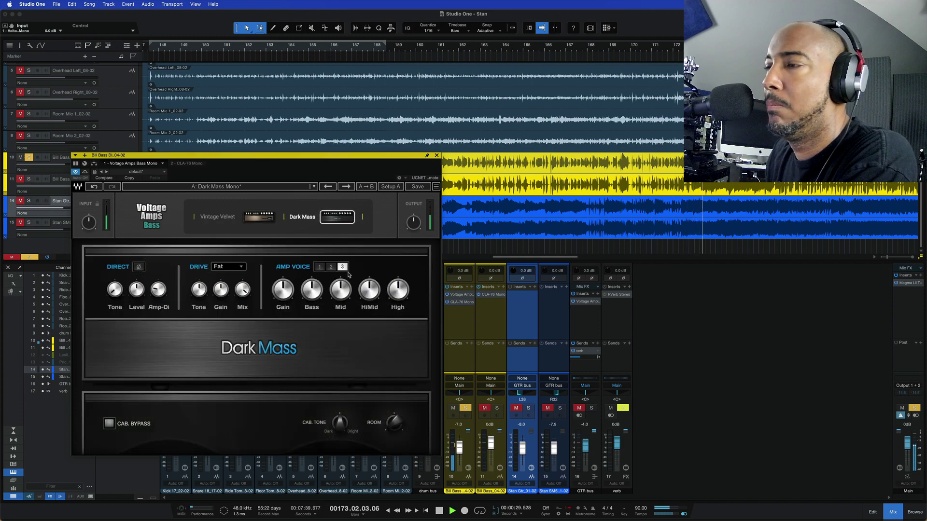
{"action": "left_click", "coordinate": [331, 268]}
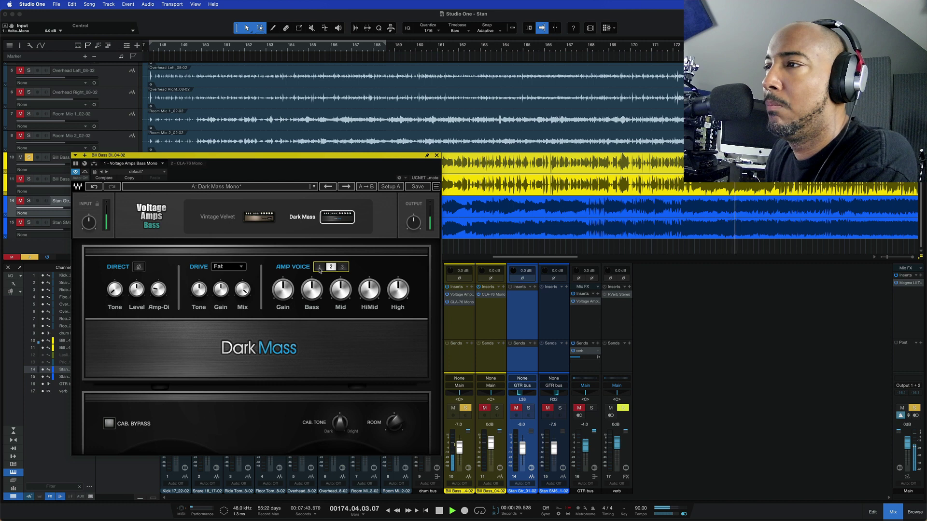
{"action": "left_click", "coordinate": [320, 269]}
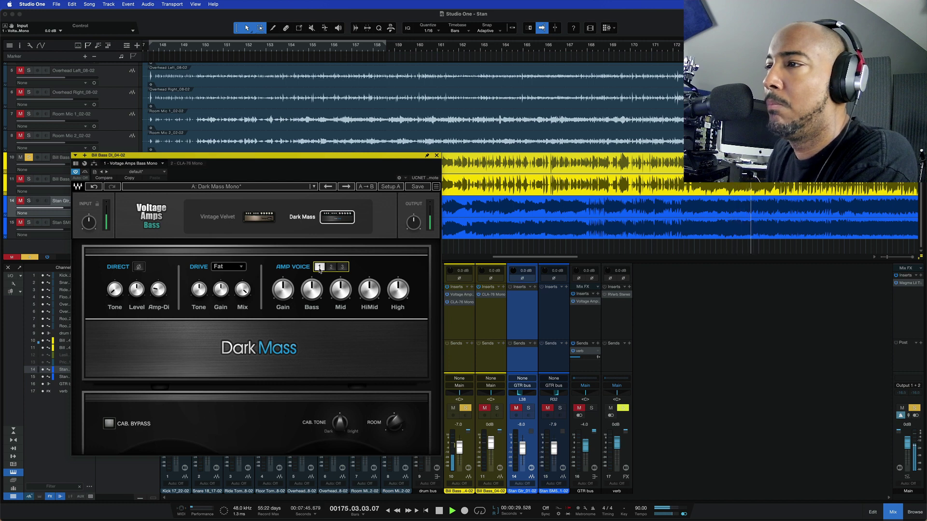
Return to the Vintage Velvet bass amp and audition the Tight, Sharp and Off drive modes, finishing on Fat.
{"action": "left_click", "coordinate": [258, 217]}
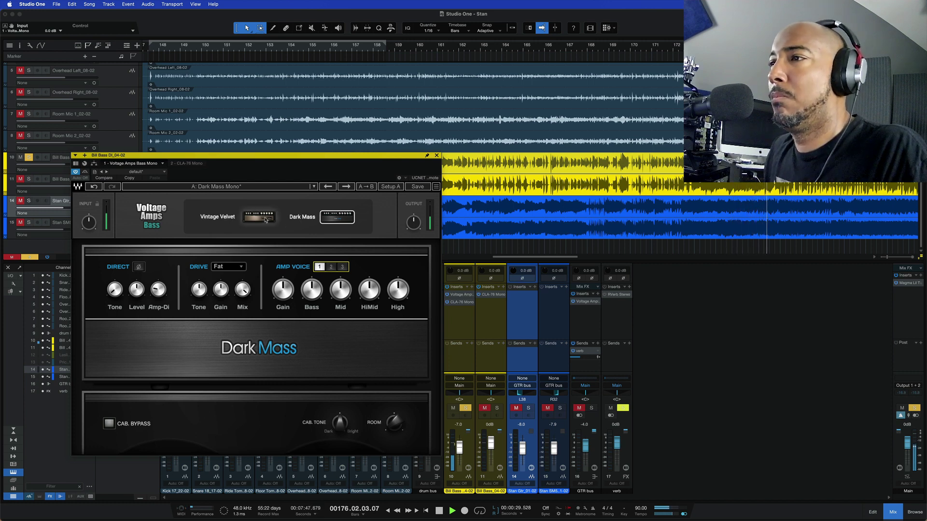
{"action": "left_click", "coordinate": [241, 267]}
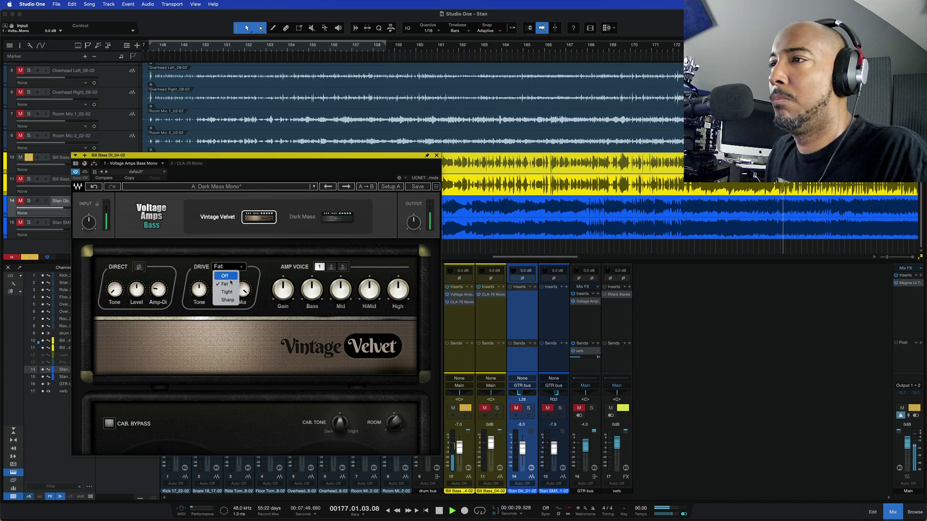
{"action": "left_click", "coordinate": [232, 292]}
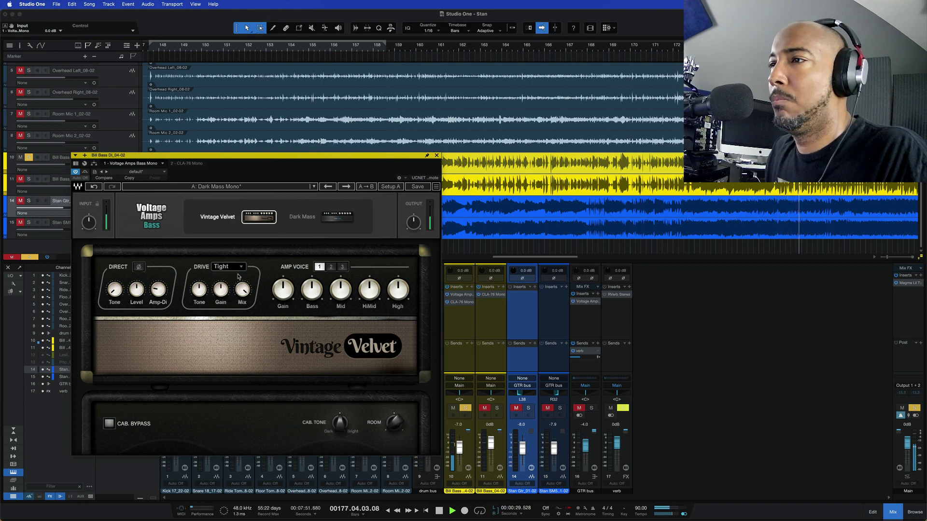
{"action": "left_click", "coordinate": [238, 270]}
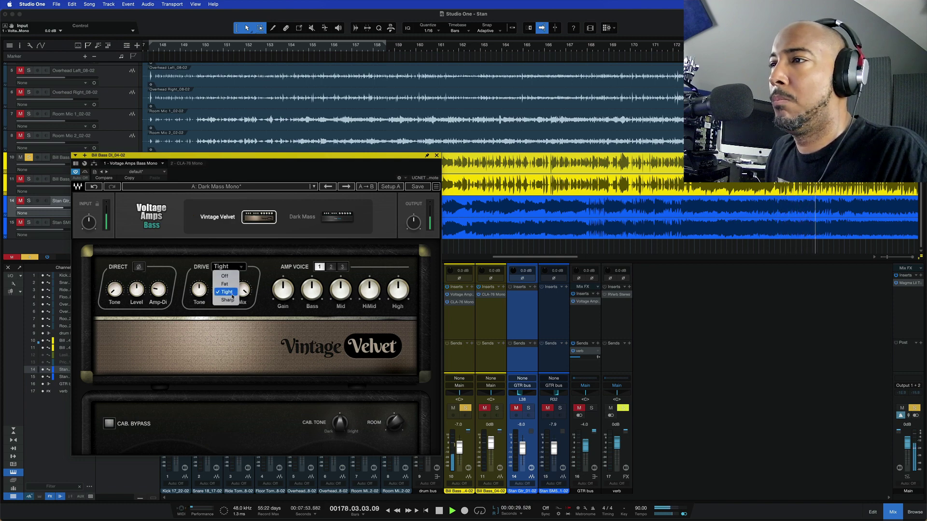
{"action": "left_click", "coordinate": [231, 302]}
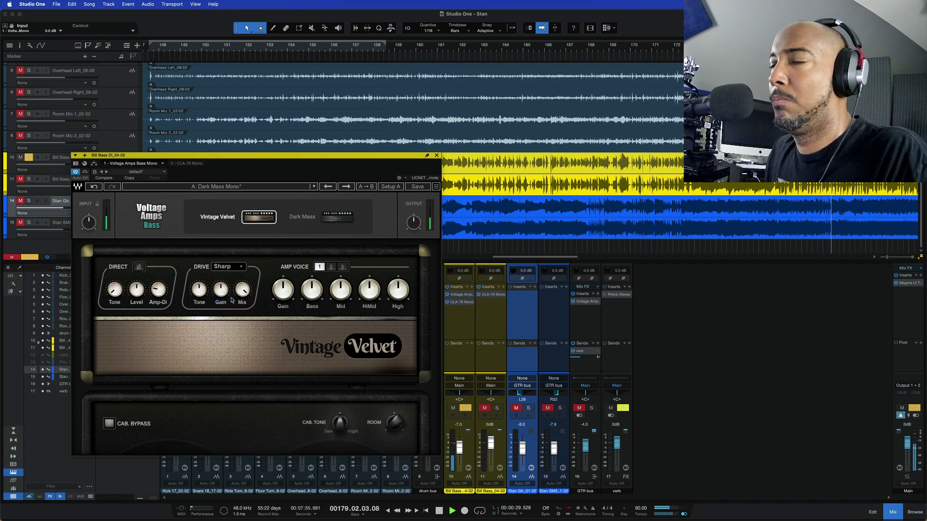
{"action": "left_click", "coordinate": [239, 268]}
{"action": "left_click", "coordinate": [238, 269]}
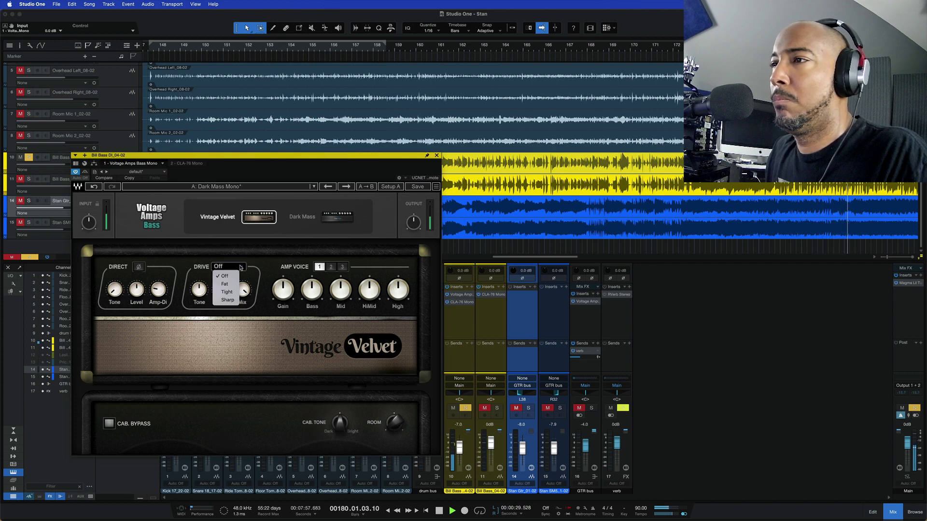
{"action": "left_click", "coordinate": [231, 284]}
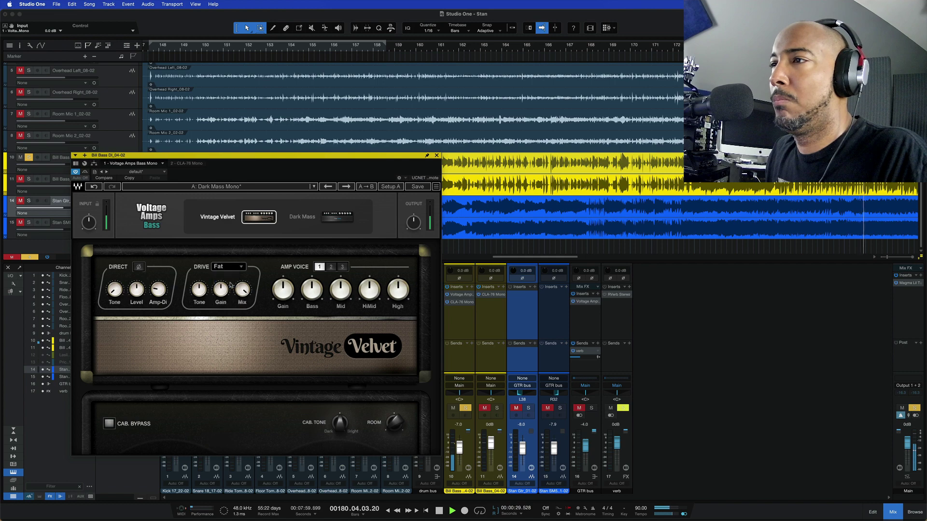
Switch to the Dark Mass bass amp and audition its Tight and Sharp drive modes, finishing on Fat.
{"action": "left_click", "coordinate": [331, 224]}
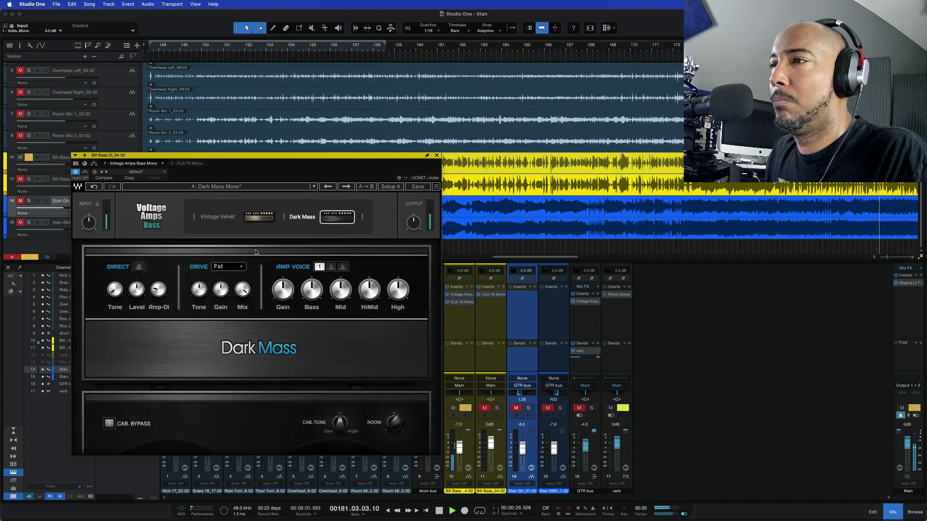
{"action": "left_click", "coordinate": [241, 269]}
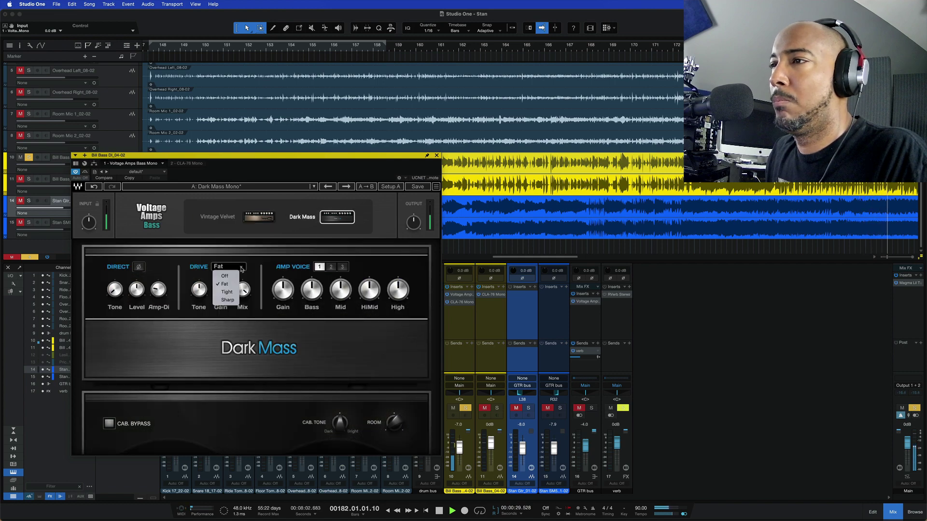
{"action": "left_click", "coordinate": [232, 293]}
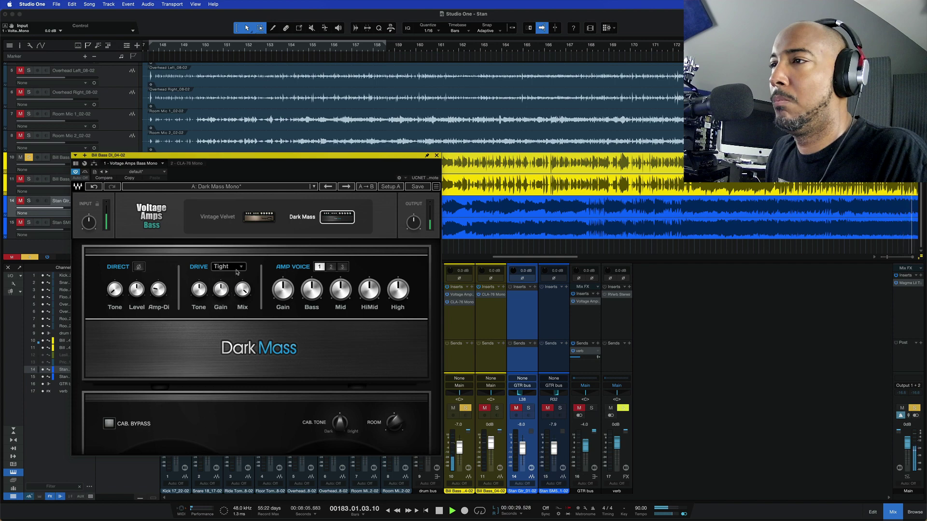
{"action": "scroll", "coordinate": [236, 269], "scroll_direction": "down", "scroll_amount": 1}
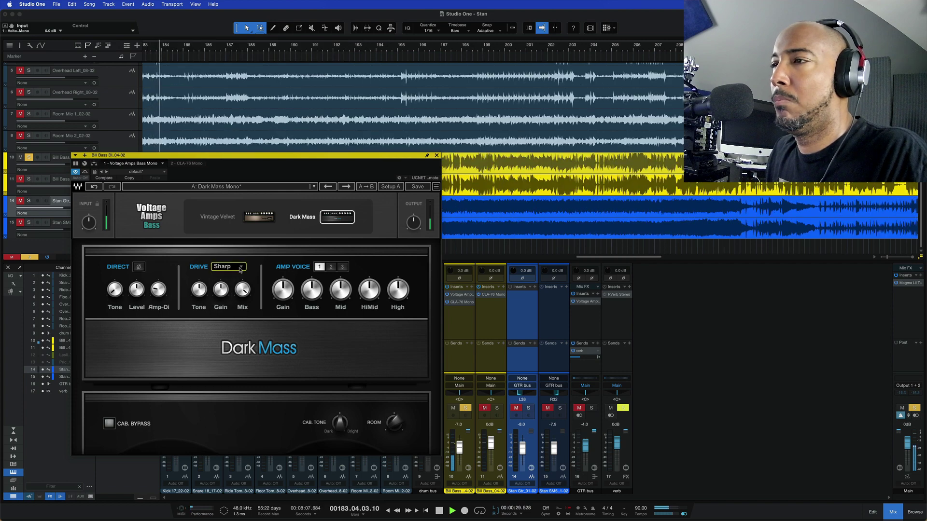
{"action": "left_click", "coordinate": [240, 269]}
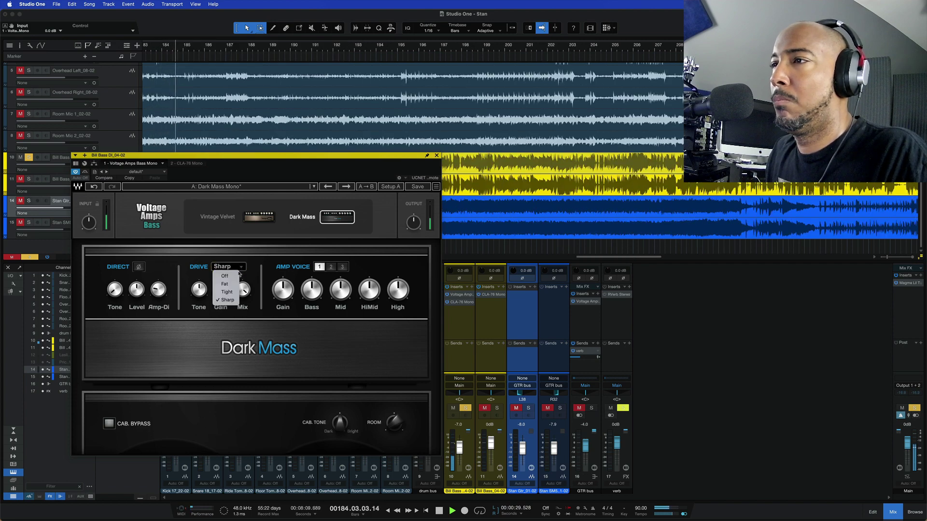
{"action": "left_click", "coordinate": [225, 284]}
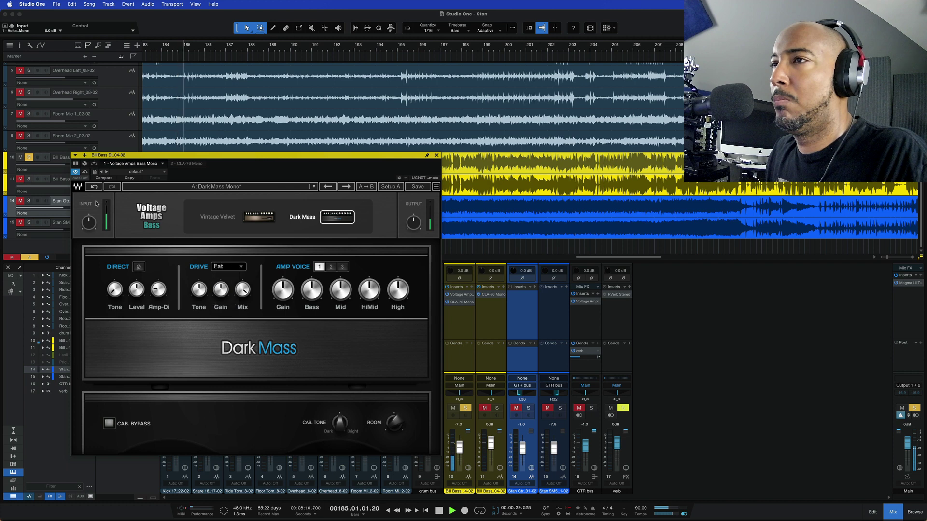
Compare the Dark Mass bass sound with the plug-in bypassed and active, and stop playback.
{"action": "left_click", "coordinate": [85, 172]}
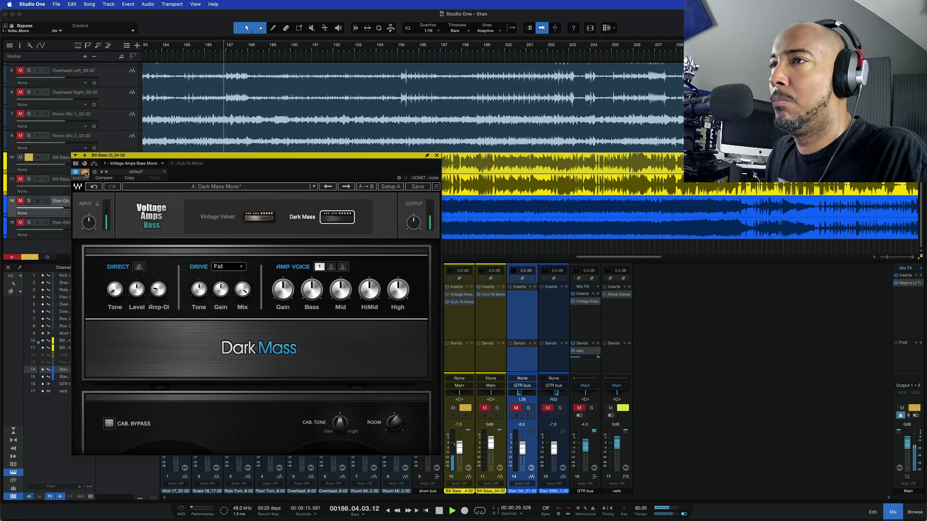
{"action": "left_click", "coordinate": [86, 171]}
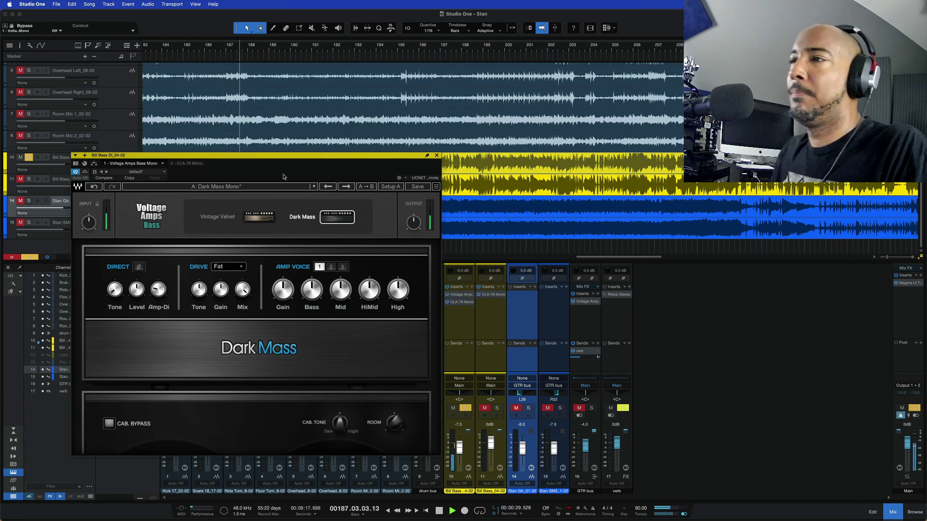
{"action": "key", "text": "space"}
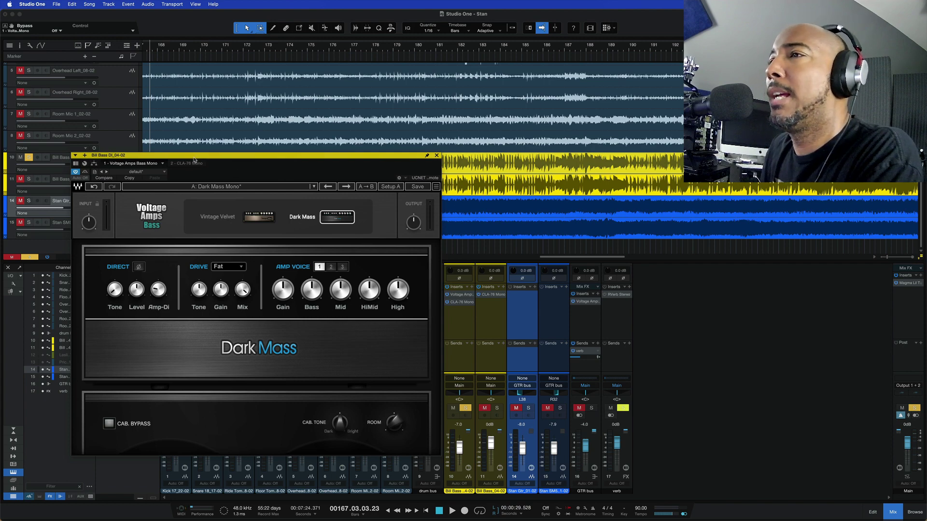
Open the GTR bus's Voltage Amps Guitar and the bass DI channel's Voltage Amps Bass together and arrange their windows side by side.
{"action": "left_click_drag", "start_coordinate": [194, 159], "coordinate": [160, 192]}
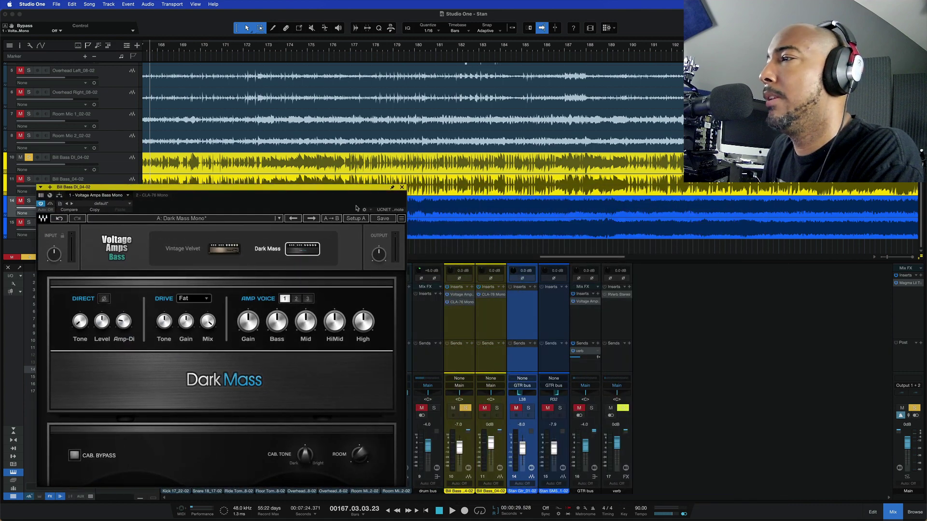
{"action": "left_click", "coordinate": [586, 302]}
{"action": "left_click", "coordinate": [375, 71]}
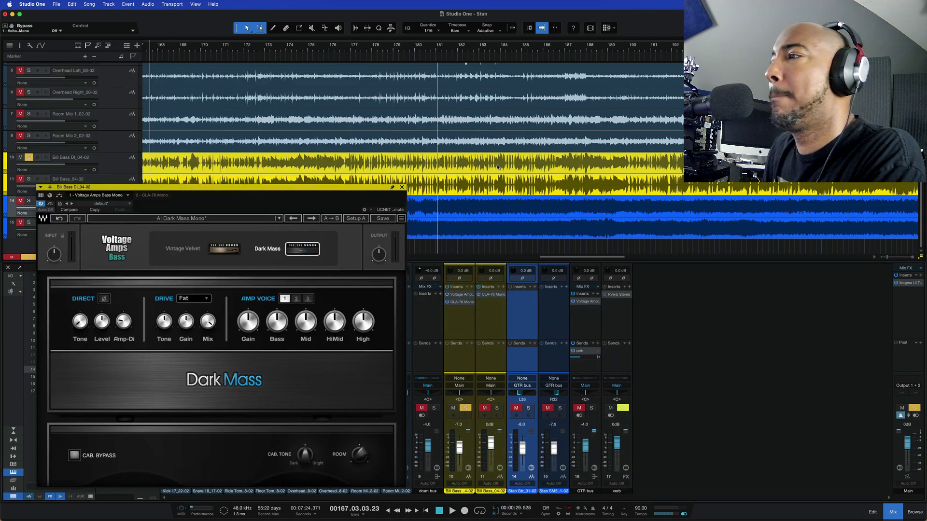
{"action": "left_click", "coordinate": [463, 296]}
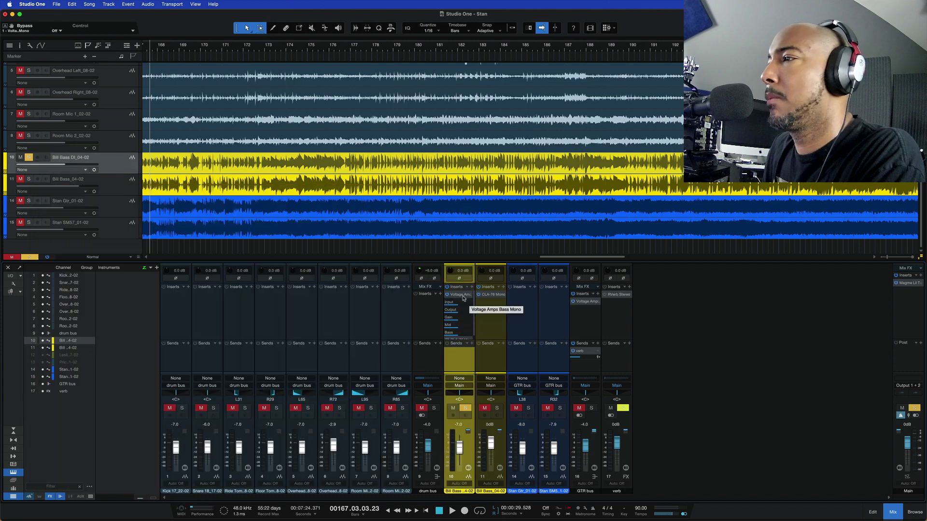
{"action": "left_click", "coordinate": [588, 302]}
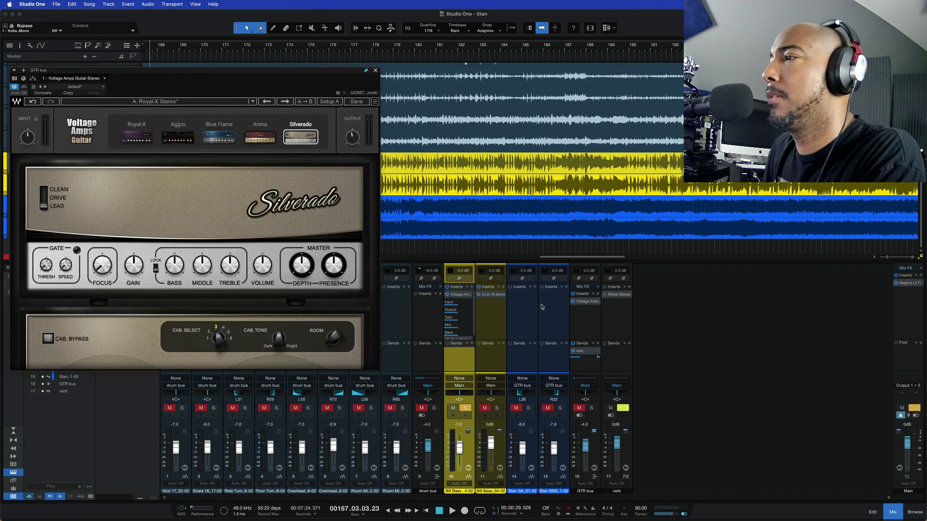
{"action": "left_click", "coordinate": [462, 296]}
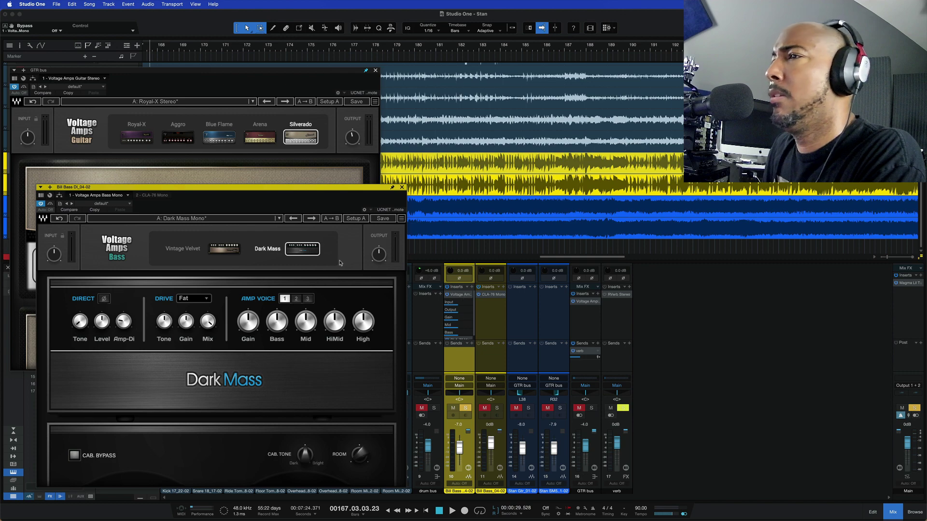
{"action": "left_click_drag", "start_coordinate": [303, 188], "coordinate": [653, 190]}
{"action": "left_click_drag", "start_coordinate": [291, 71], "coordinate": [287, 102]}
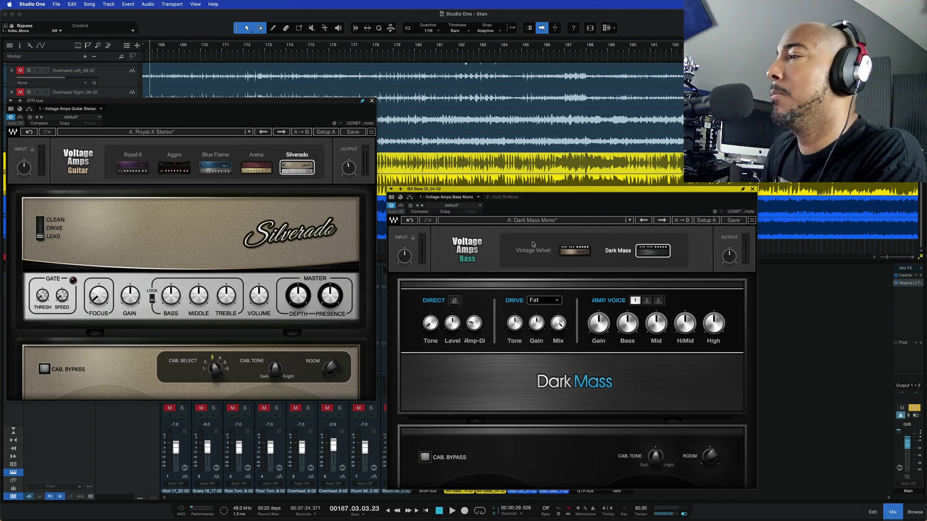
Show the bass amp's drive mode options, keep Fat selected, and switch the amp to Vintage Velvet.
{"action": "left_click", "coordinate": [545, 300]}
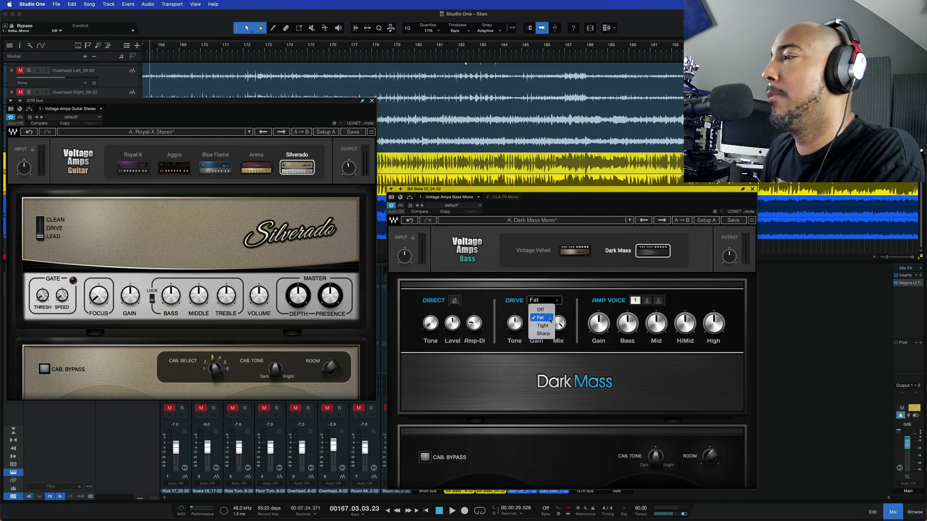
{"action": "left_click", "coordinate": [545, 320]}
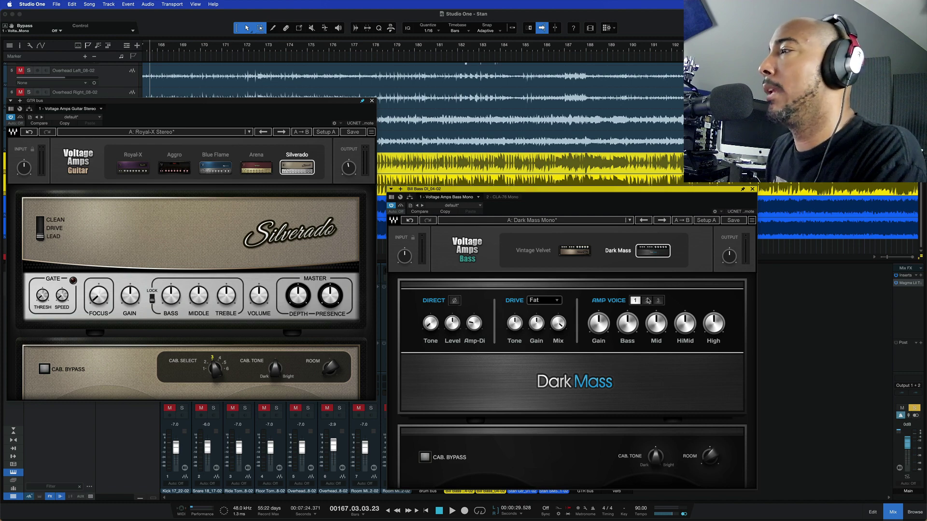
{"action": "left_click", "coordinate": [573, 250]}
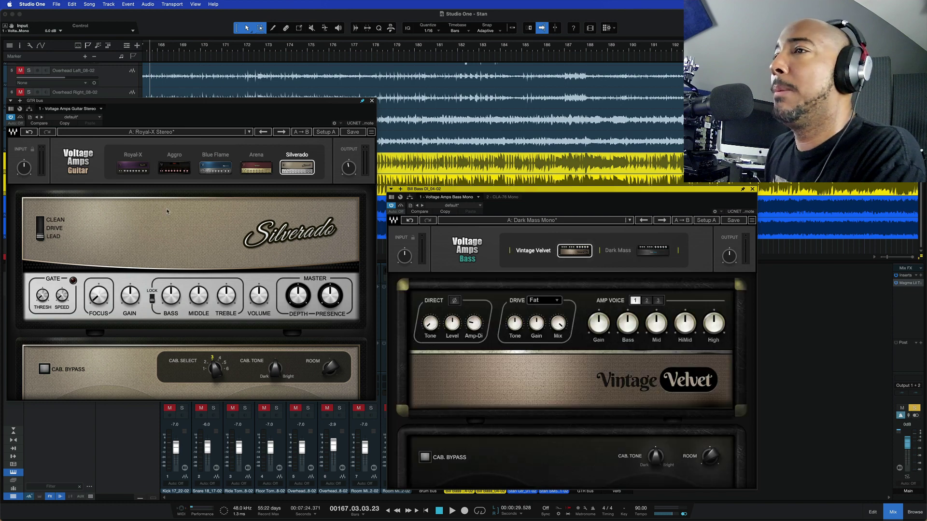